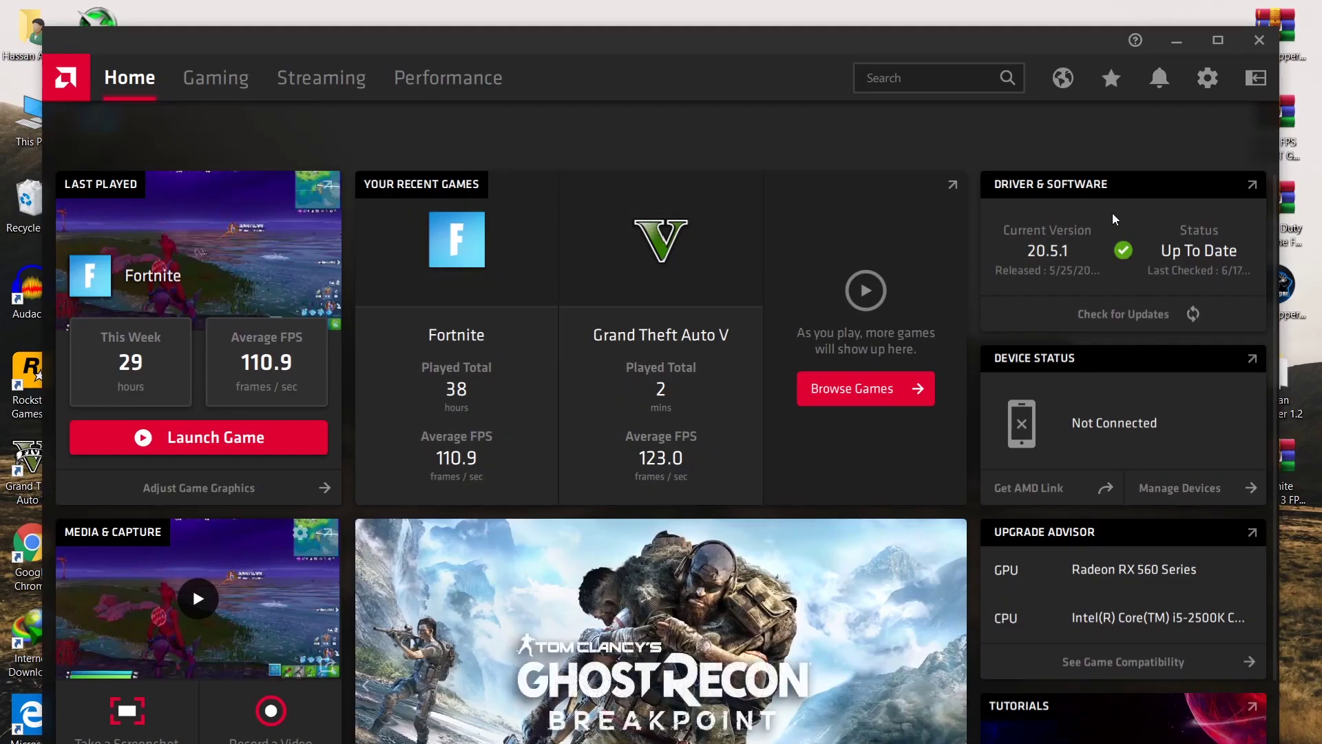
Leave the Home dashboard and open Radeon Software's Settings
click(1217, 78)
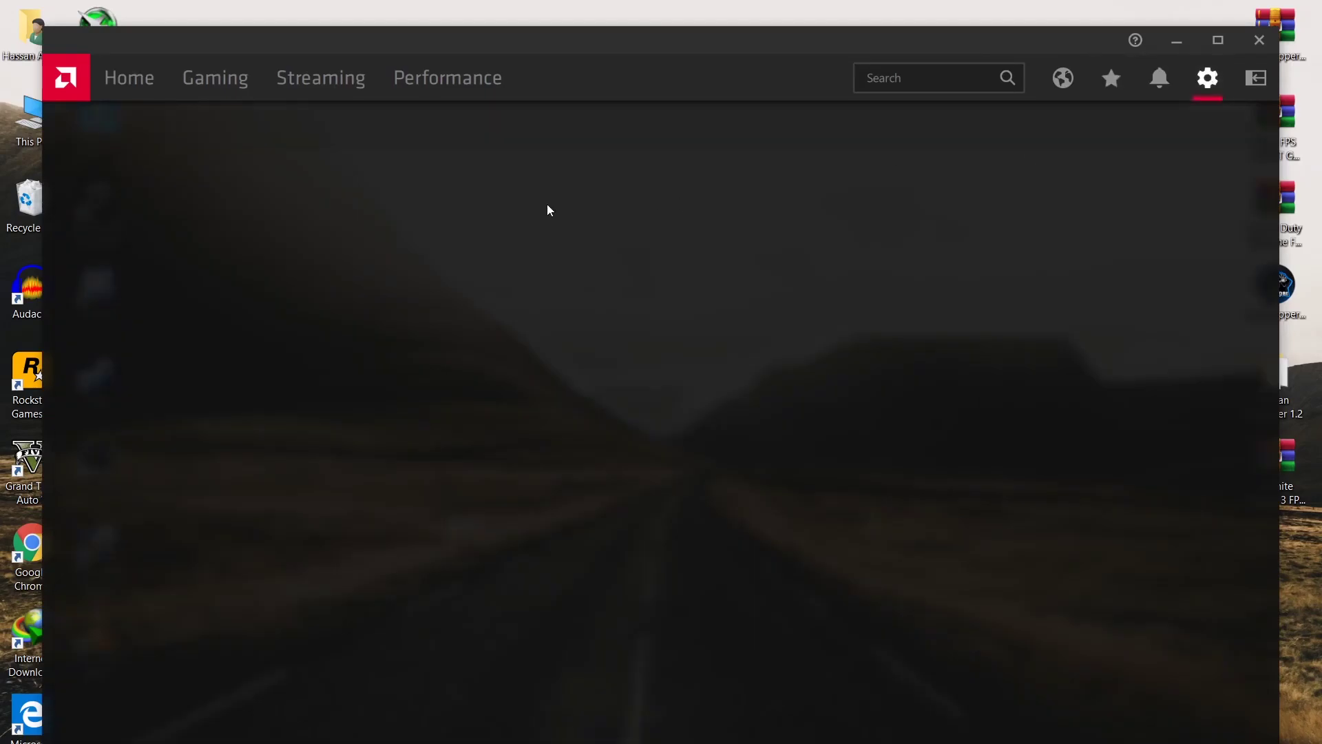
Show the global Graphics settings for the Radeon RX 560
scroll(416, 439, down, 3)
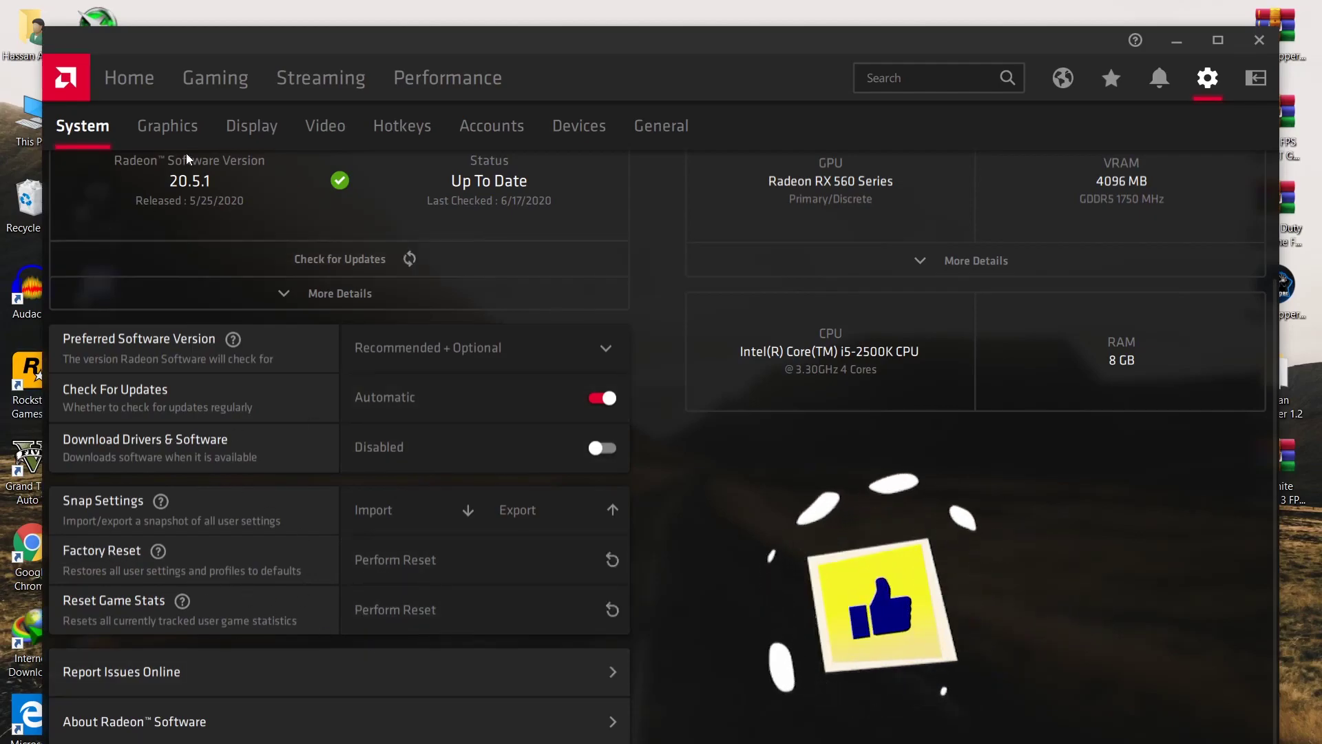
click(178, 127)
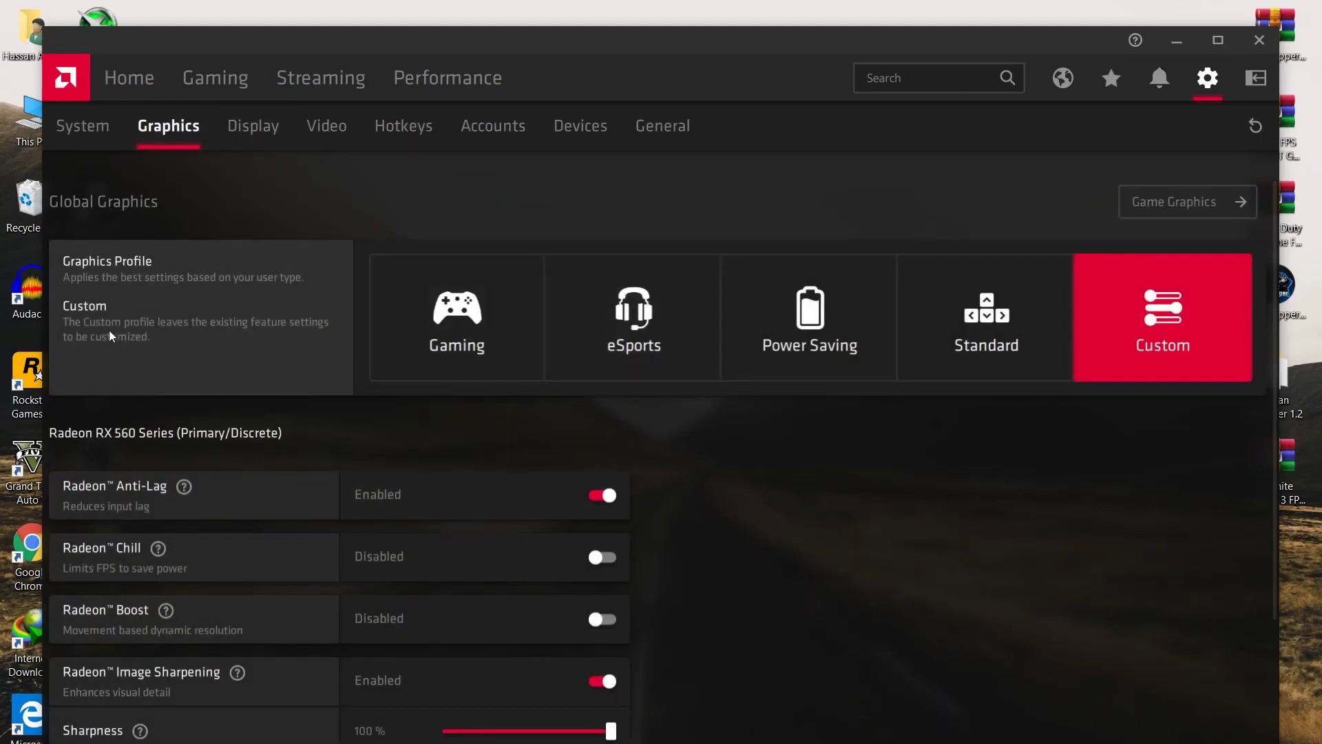
Apply the eSports profile, set Sharpness to 80% and Wait for Vertical Refresh to Always off
click(579, 344)
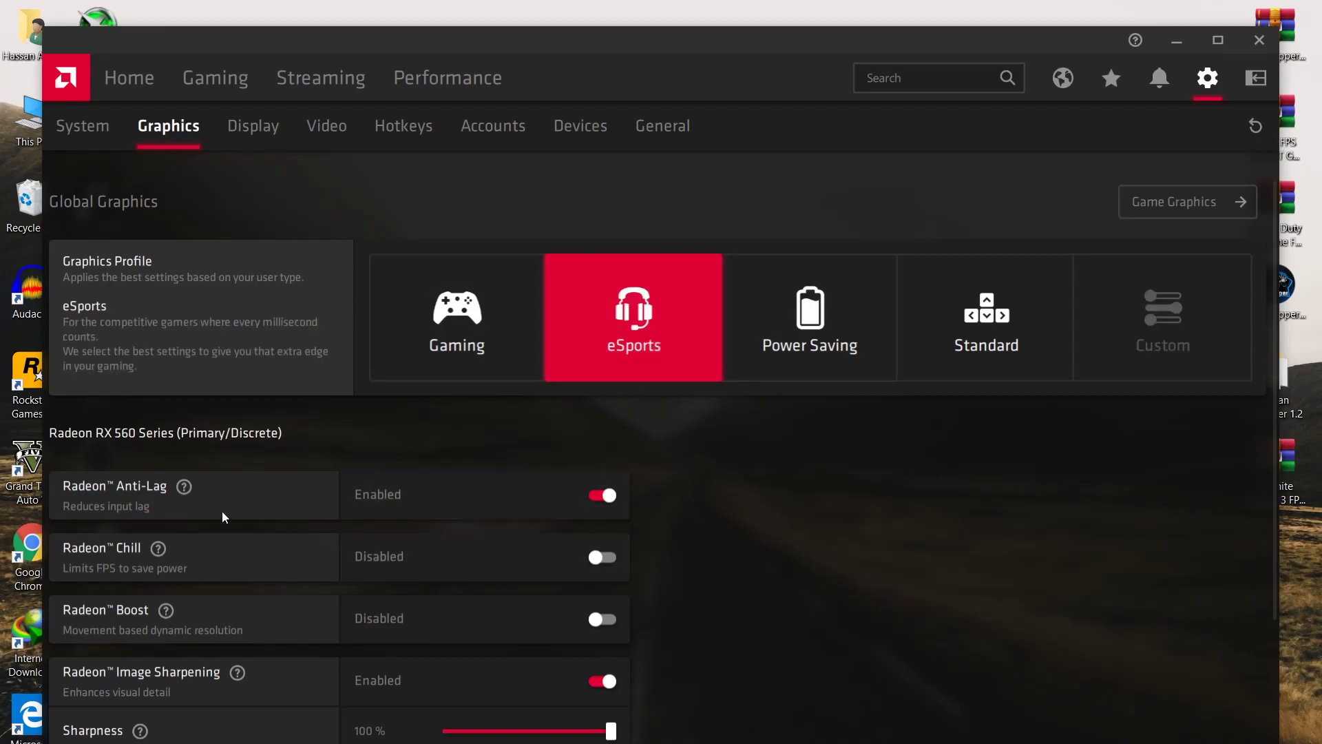
scroll(145, 492, down, 3)
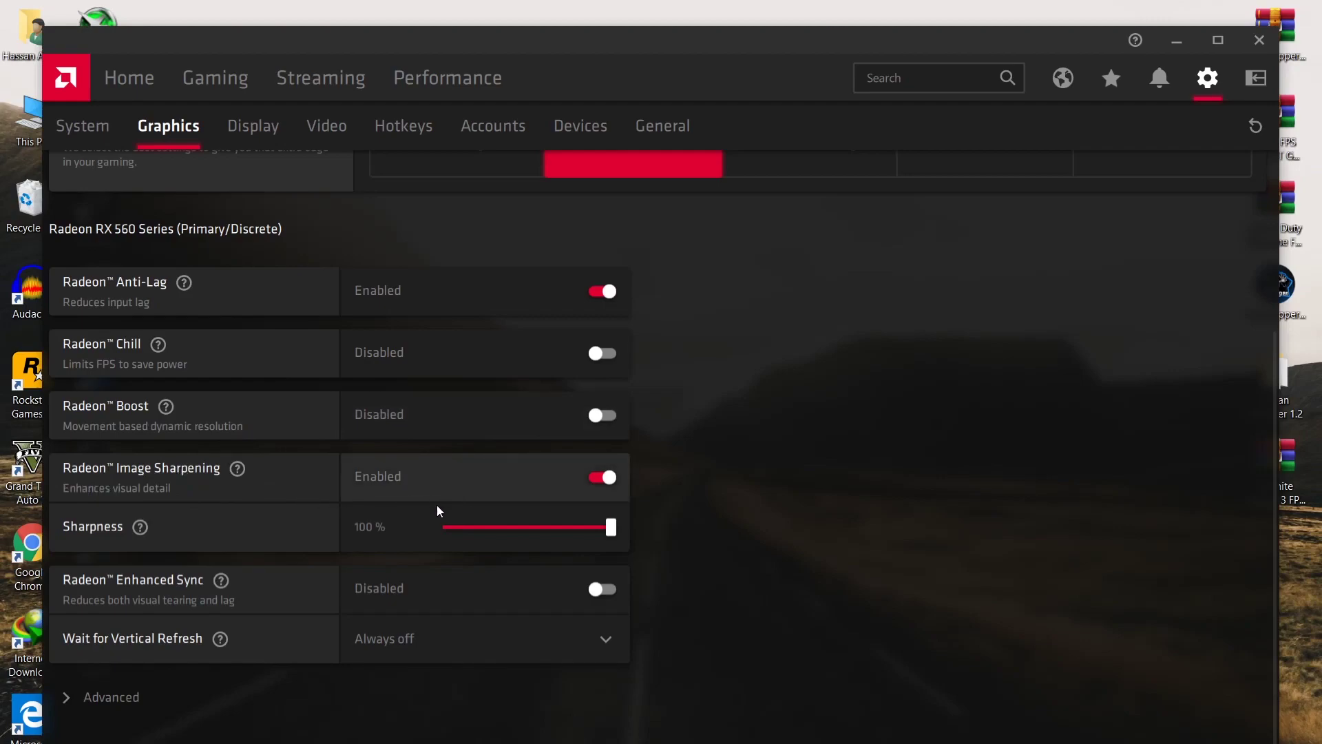
drag(609, 531, 575, 534)
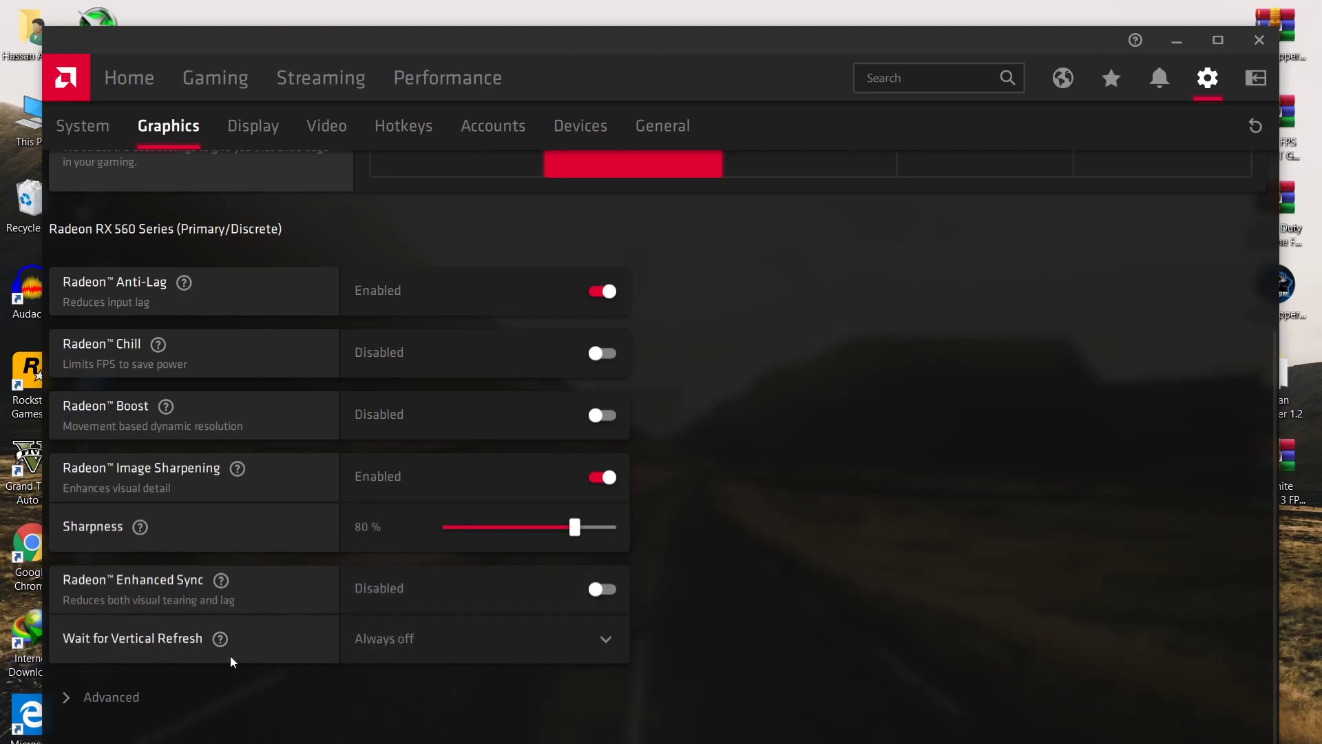
click(493, 642)
click(447, 636)
Expand the Advanced graphics options
click(131, 700)
scroll(182, 659, down, 2)
scroll(182, 660, down, 2)
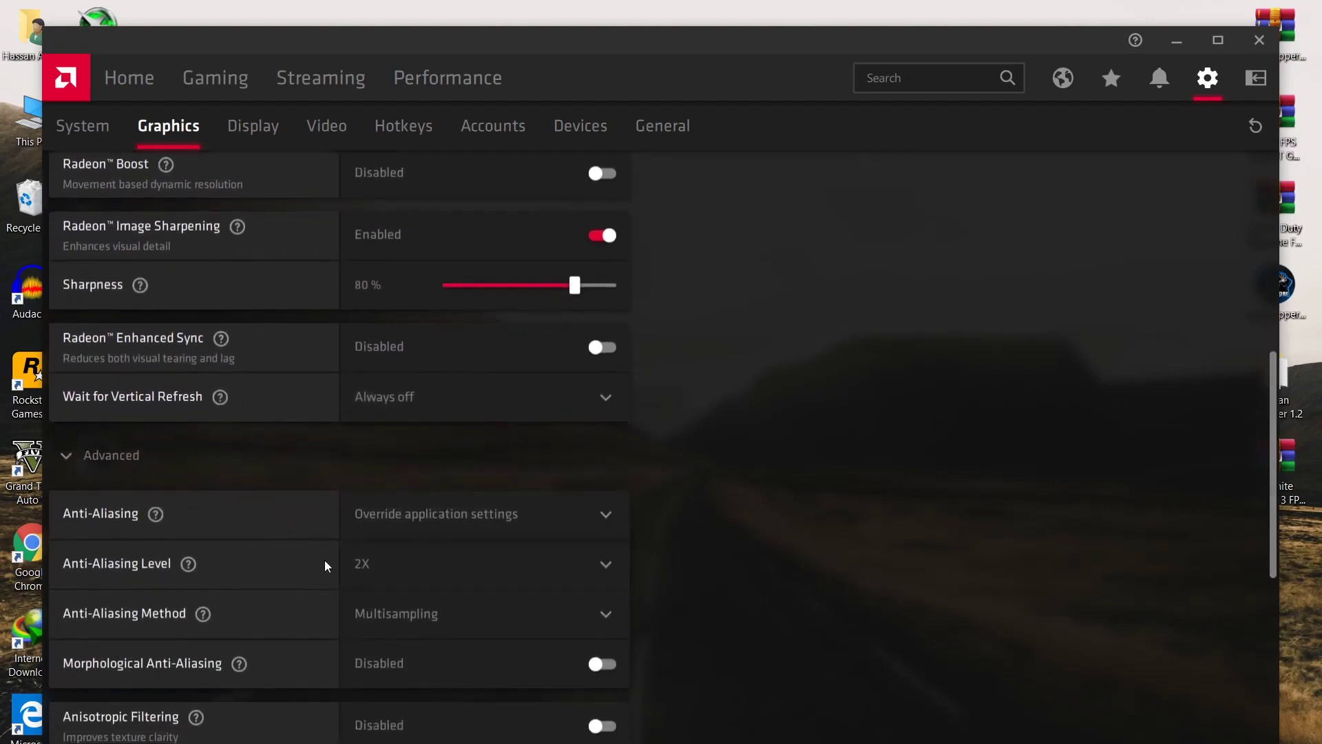
scroll(213, 565, down, 4)
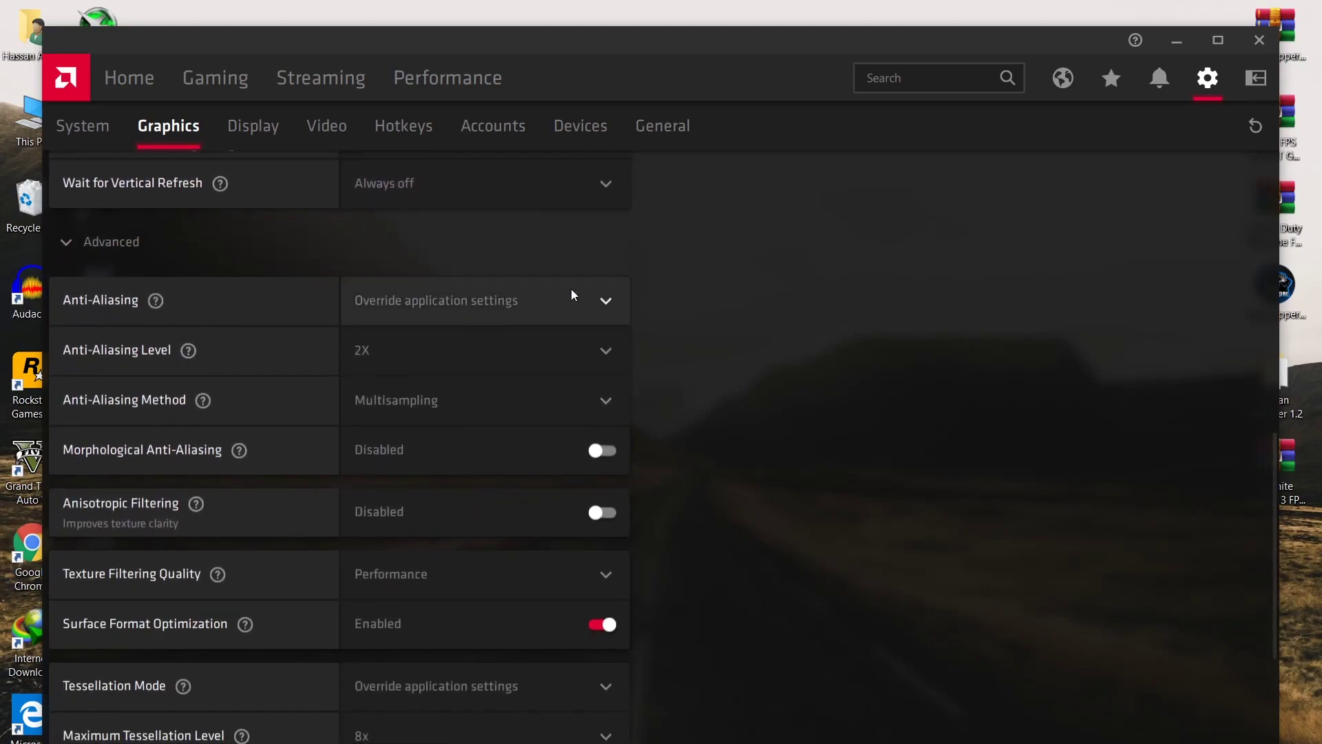
Set Anti-Aliasing to Override application settings with the Multisampling method
click(478, 305)
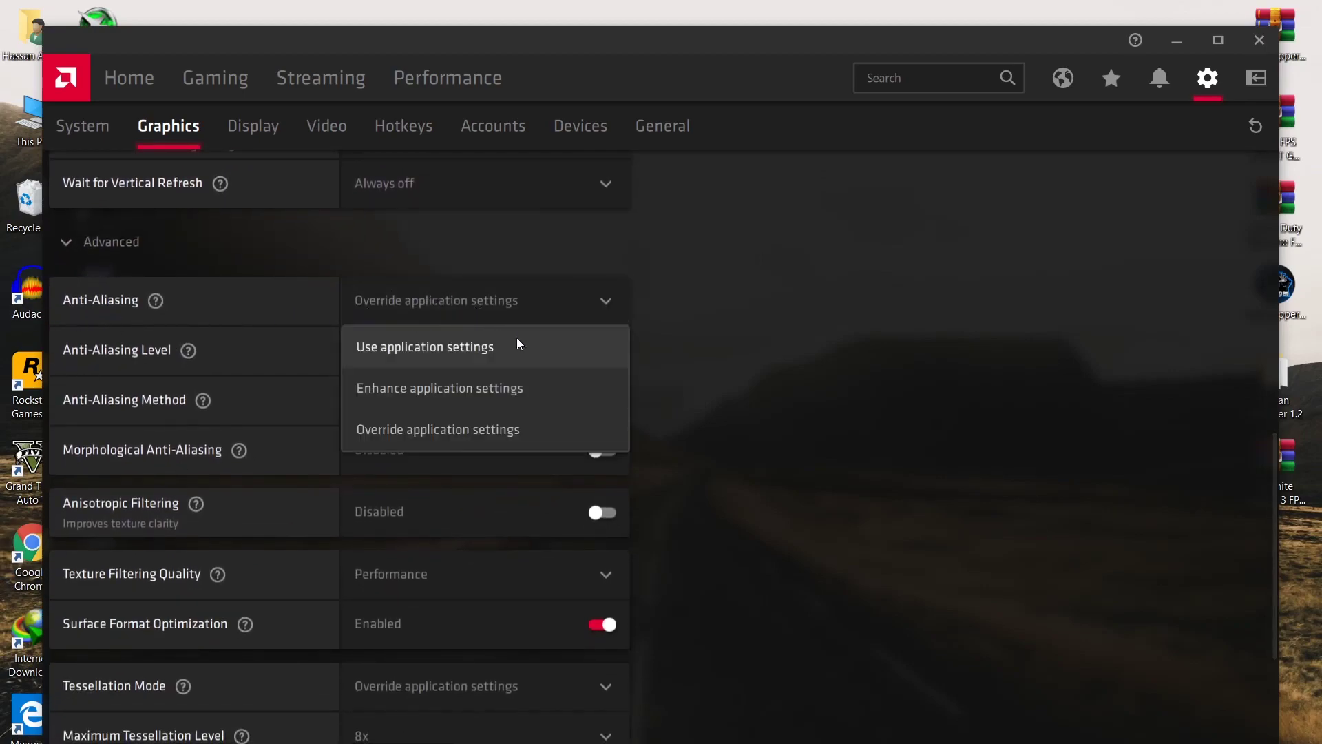
click(456, 346)
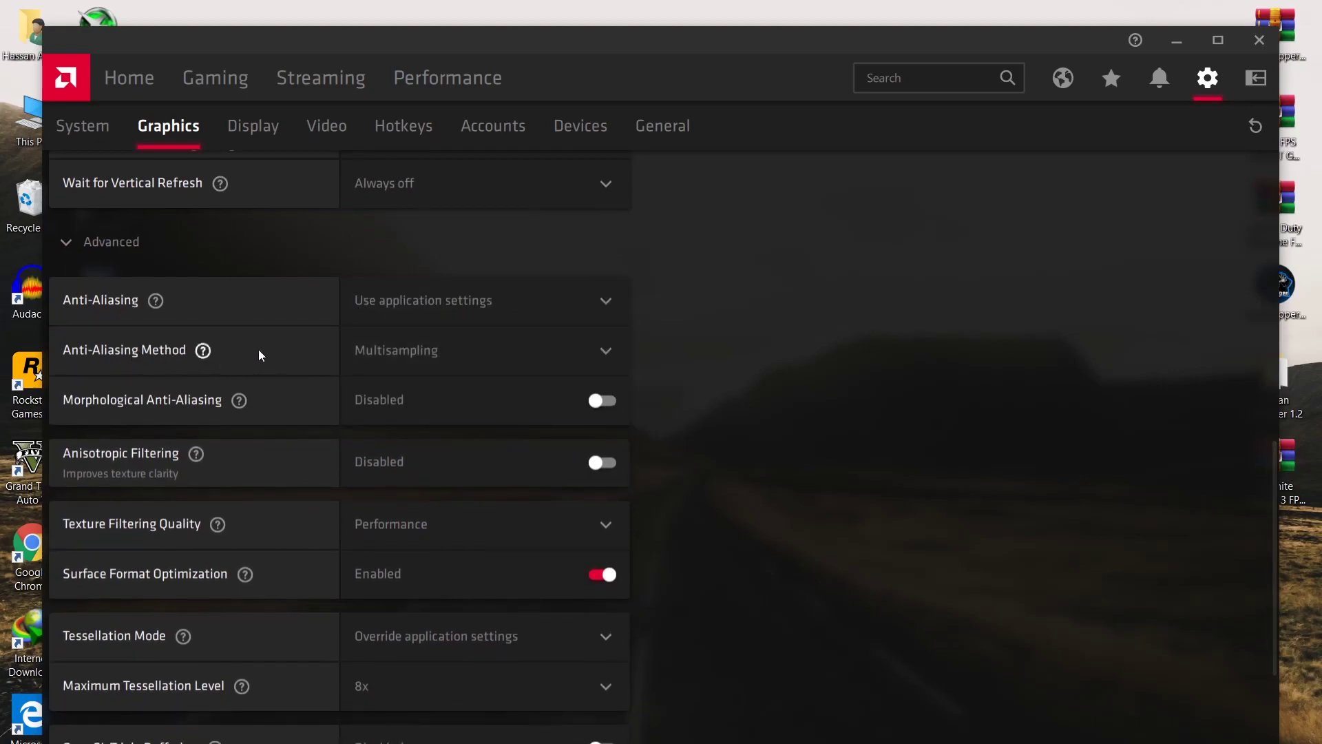
click(477, 320)
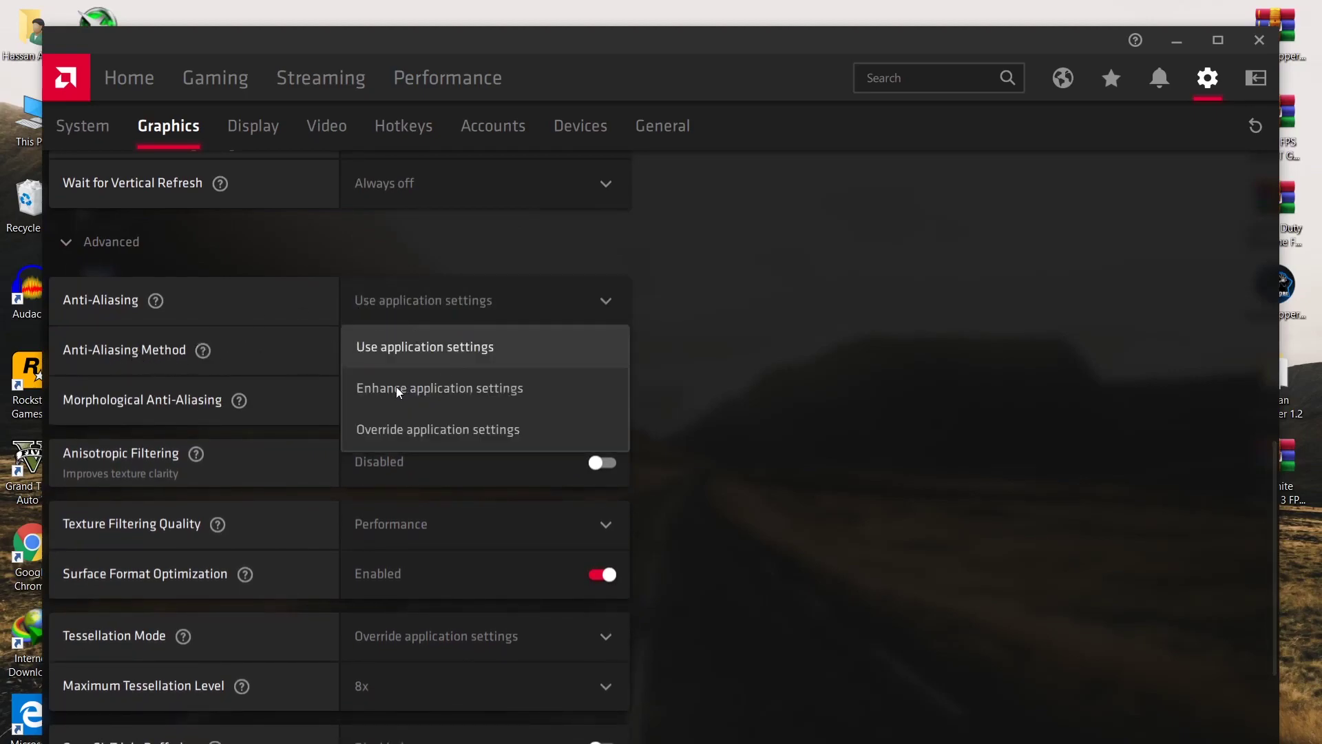
click(417, 430)
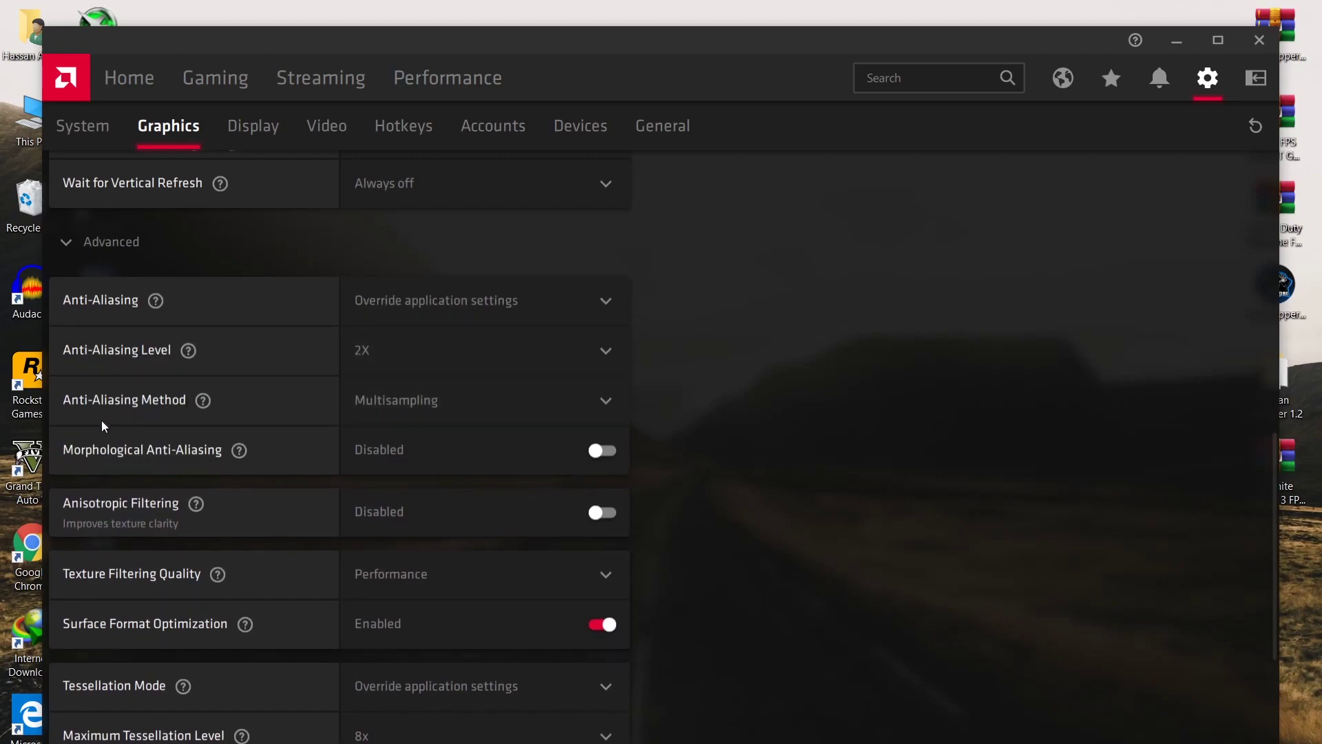
click(372, 416)
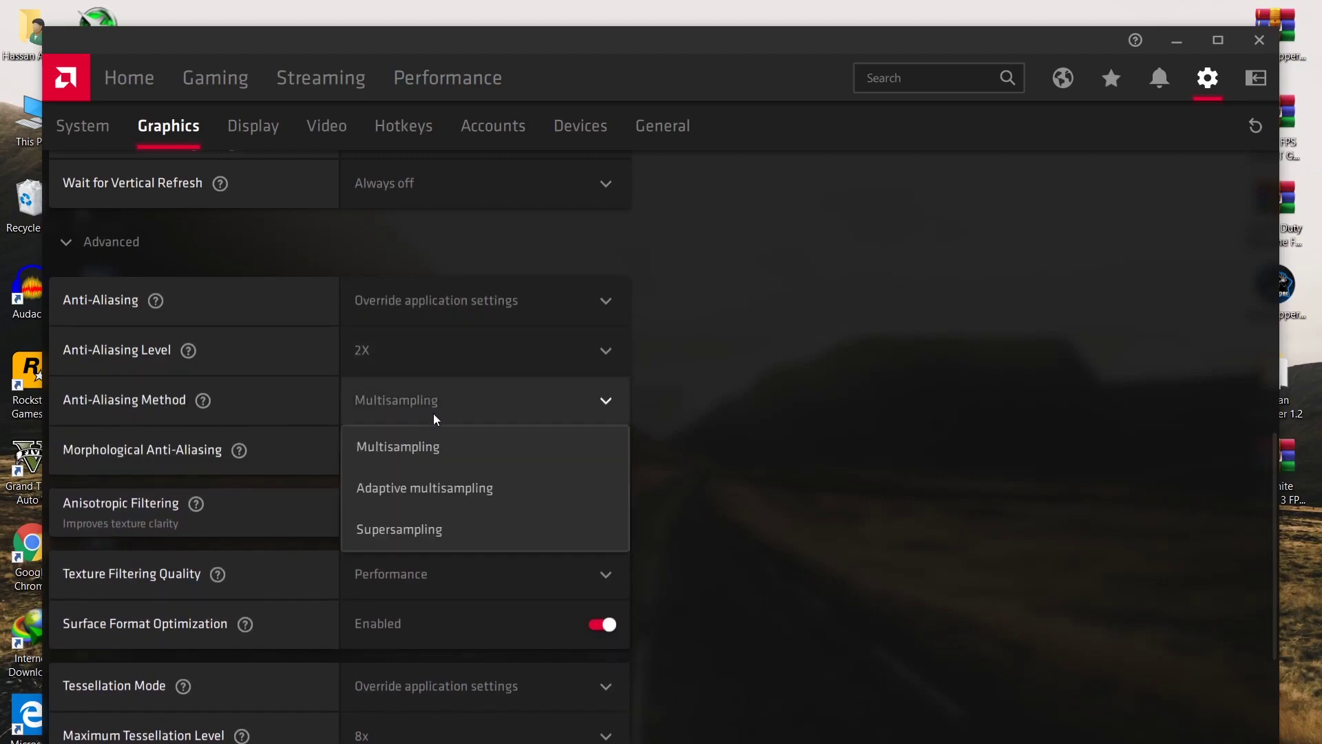
click(413, 445)
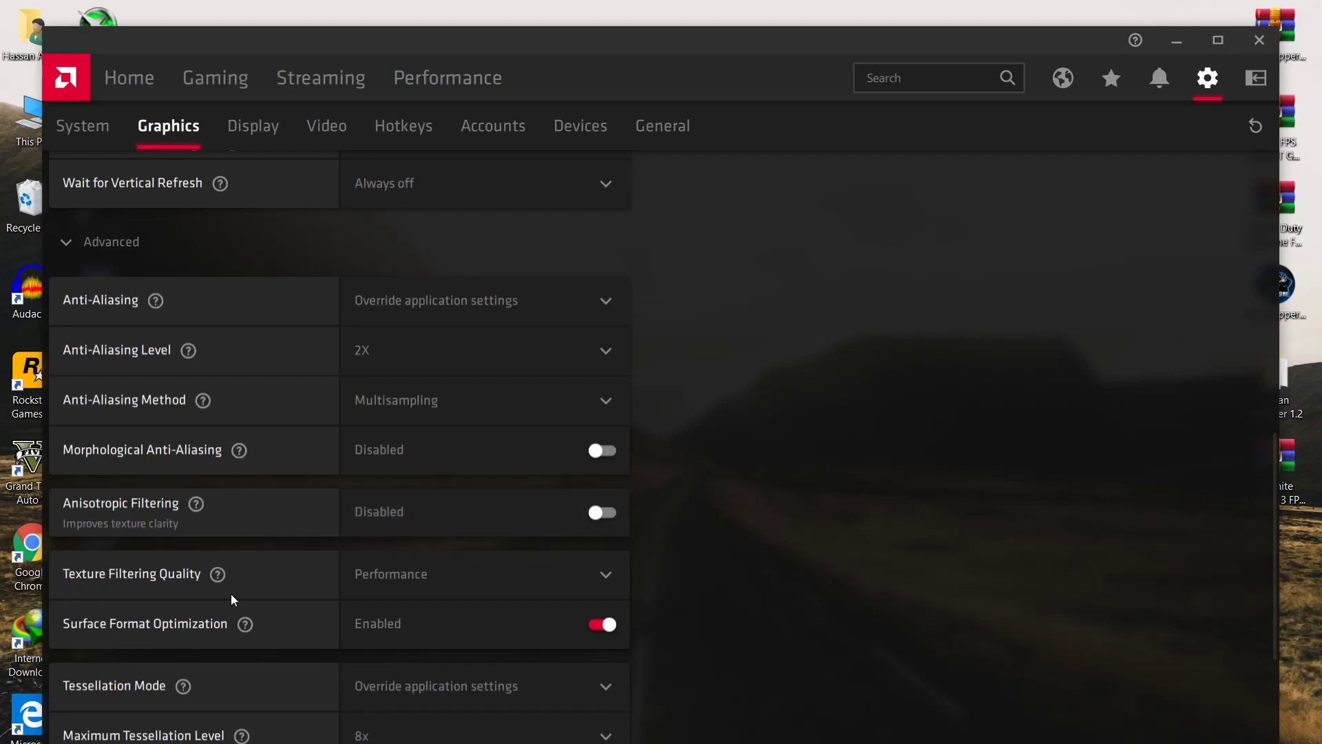
Keep Texture Filtering Quality on Performance
click(437, 577)
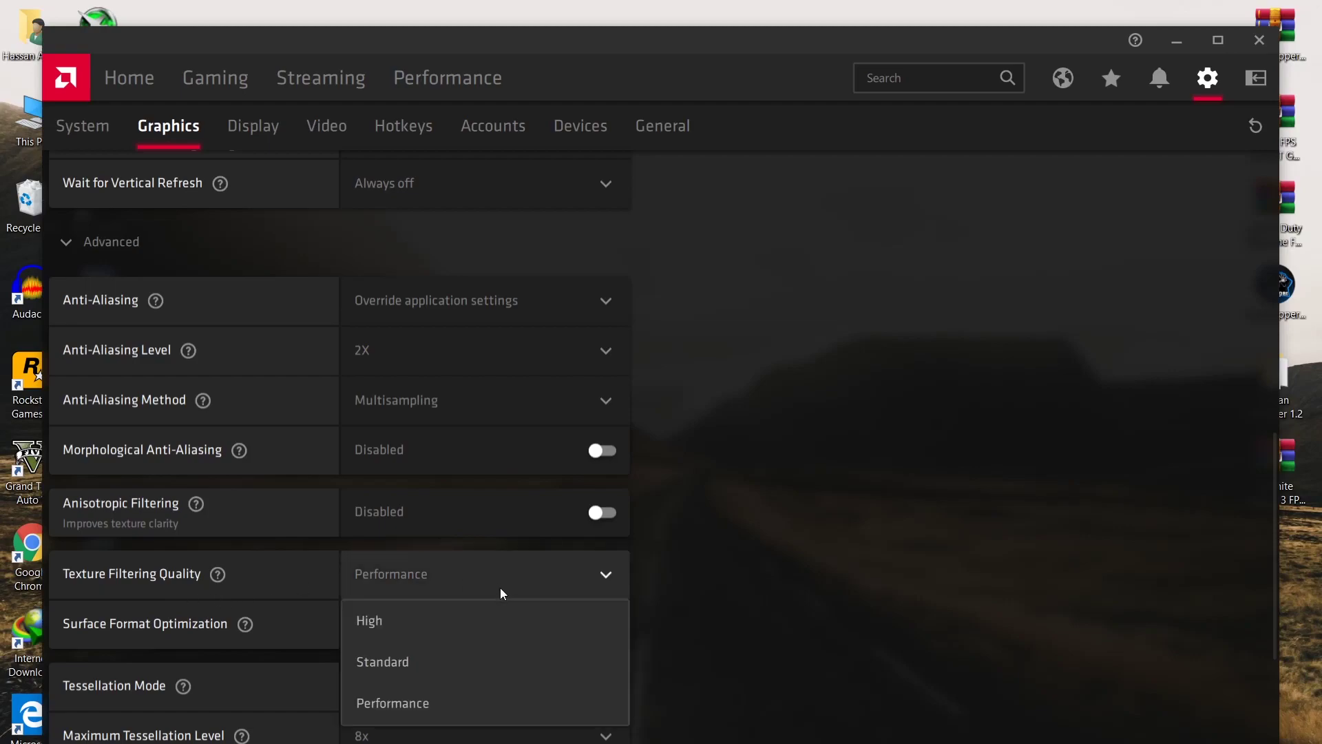
click(373, 708)
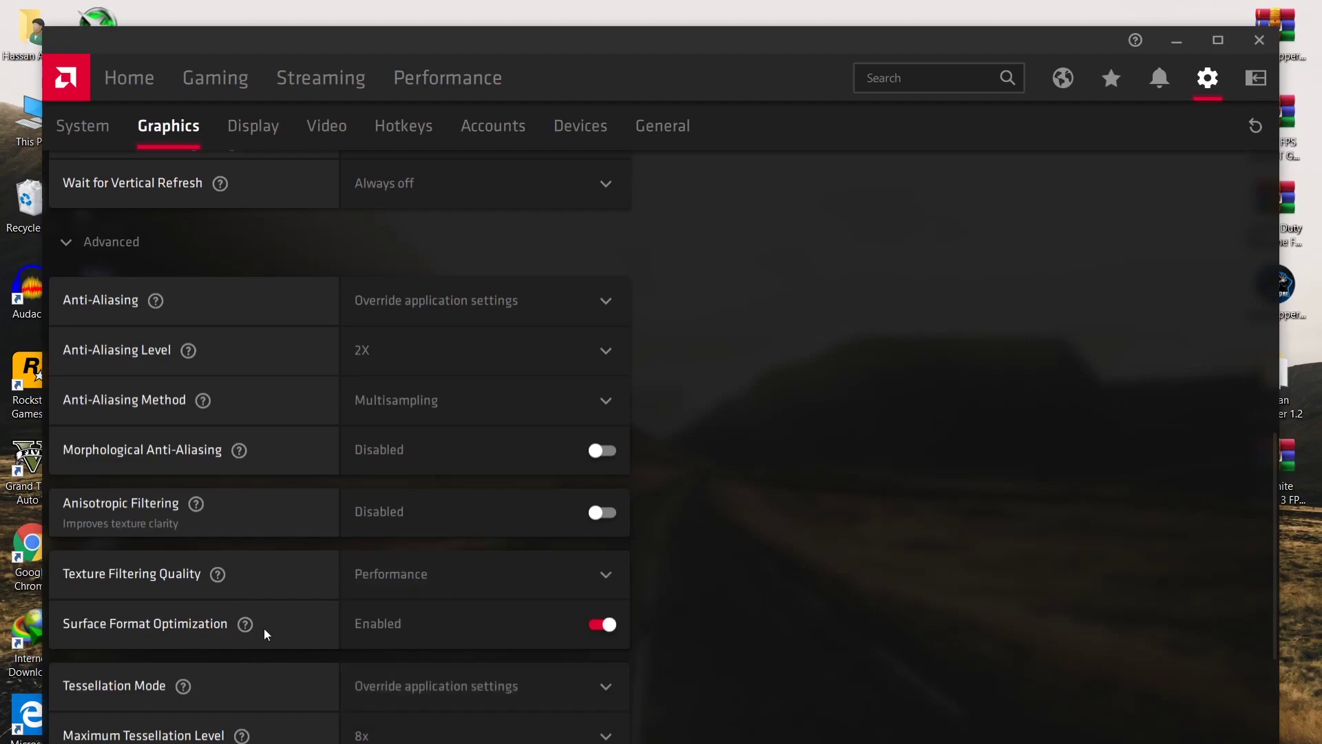
scroll(525, 620, down, 3)
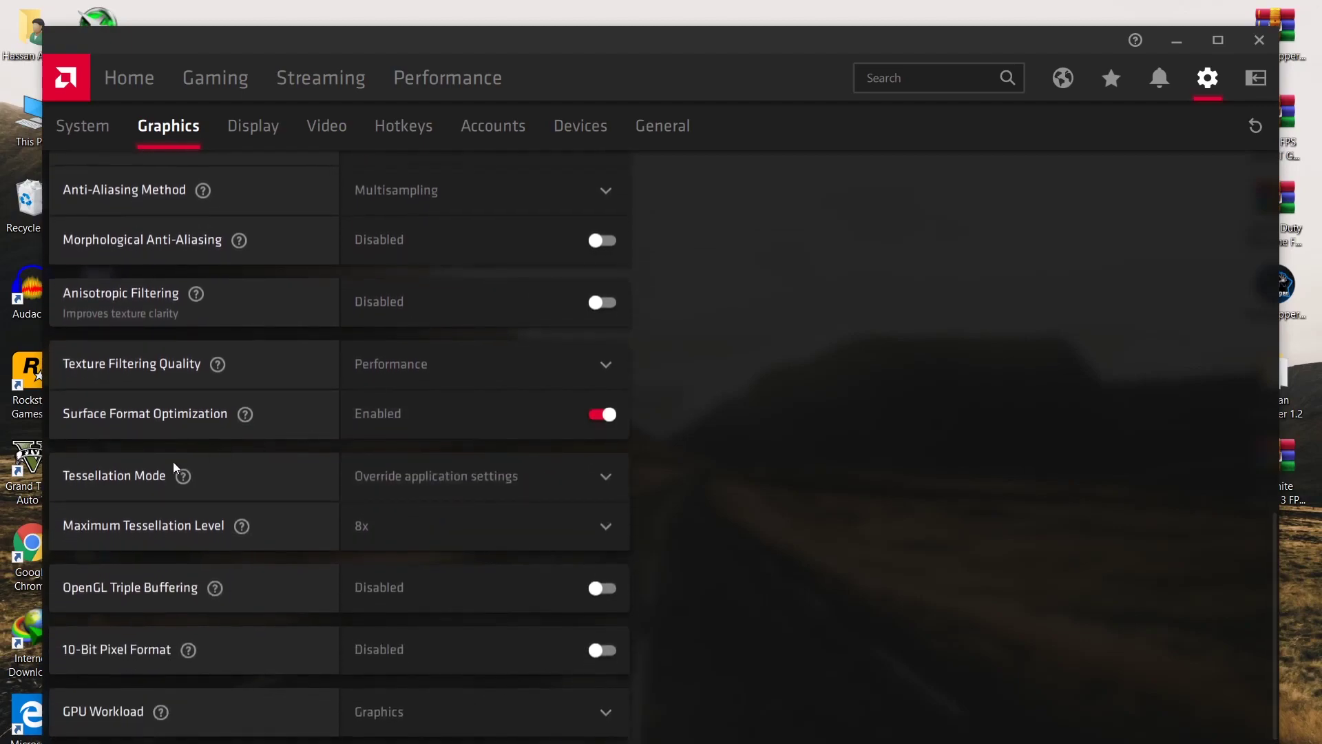
Set Tessellation Mode to AMD optimized and go to the Display settings
click(530, 478)
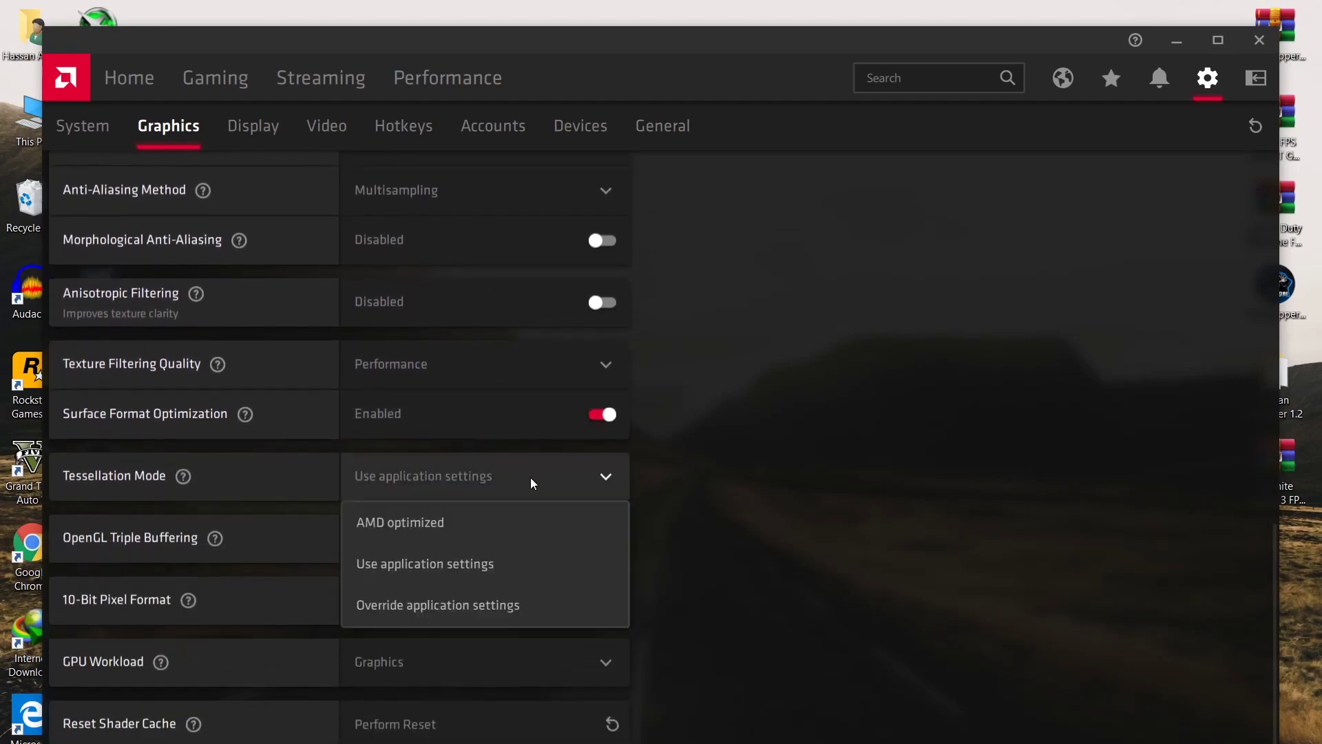
click(386, 522)
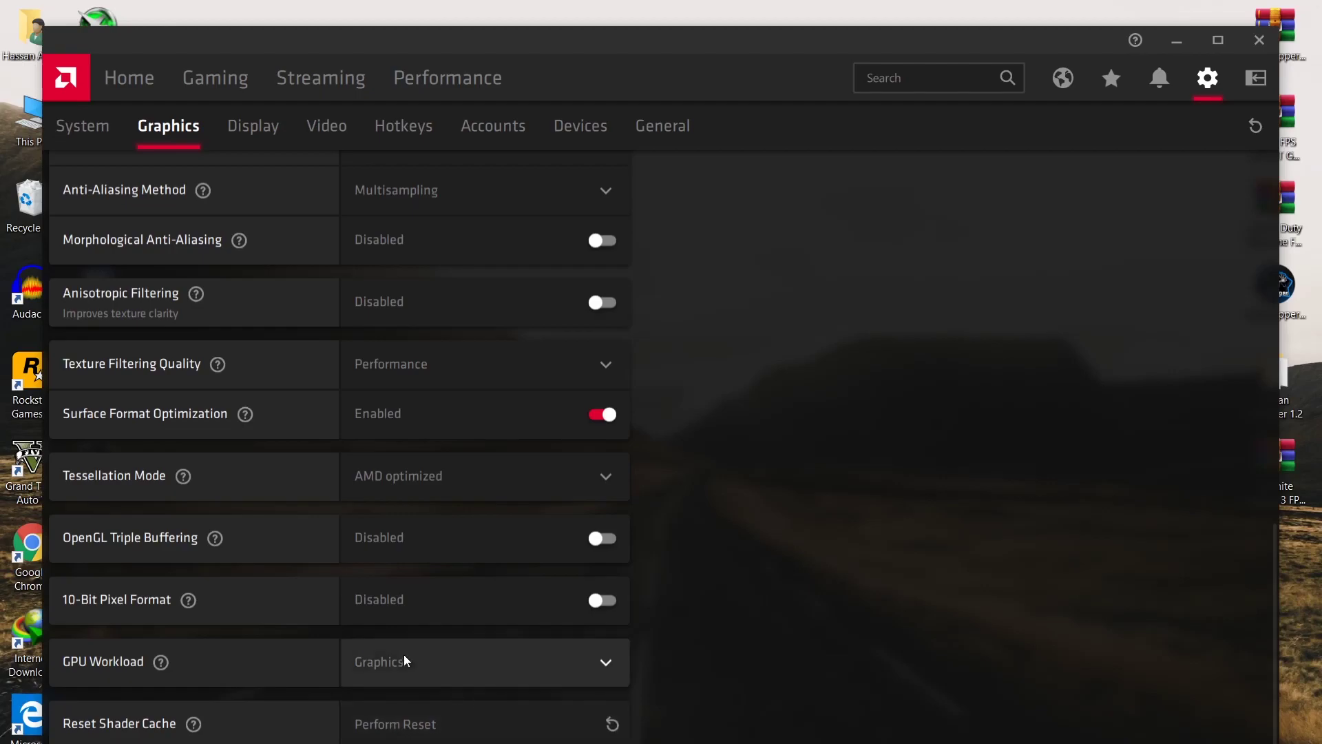
click(269, 131)
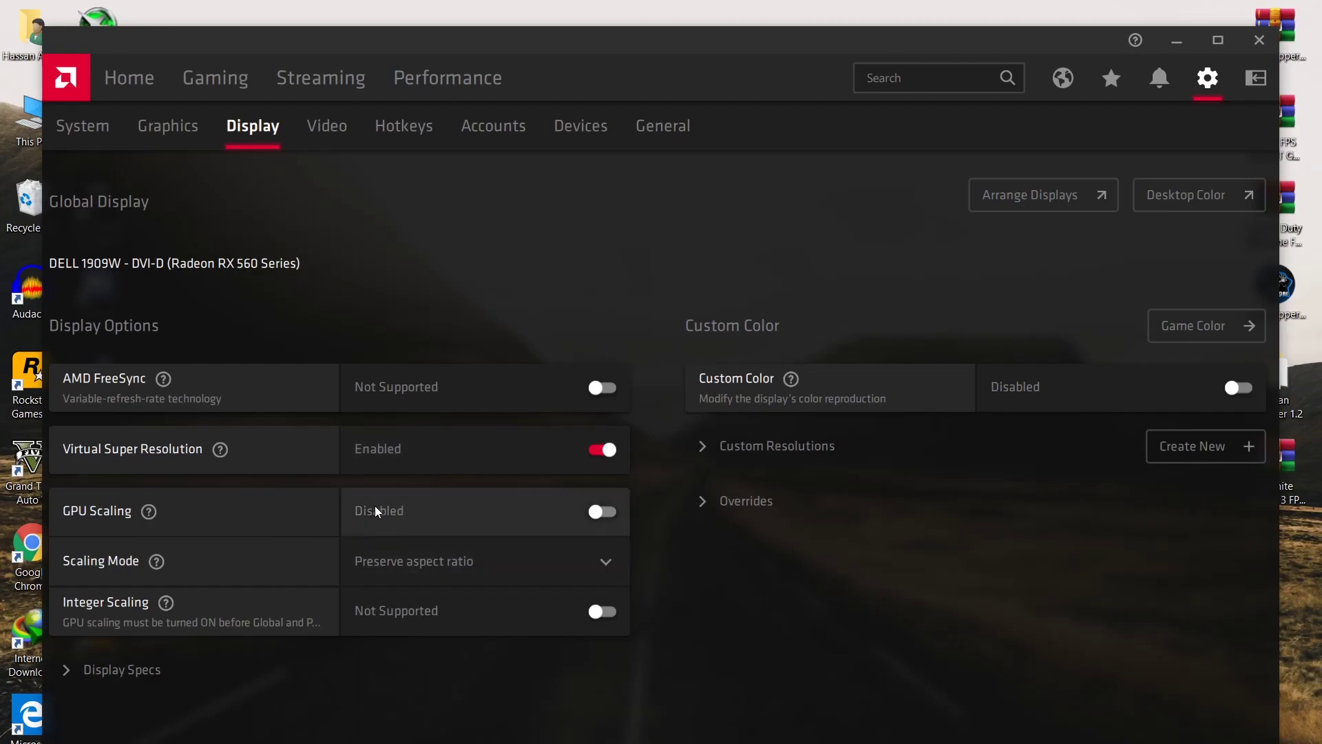
Change Scaling Mode from Preserve aspect ratio to Full panel
click(385, 566)
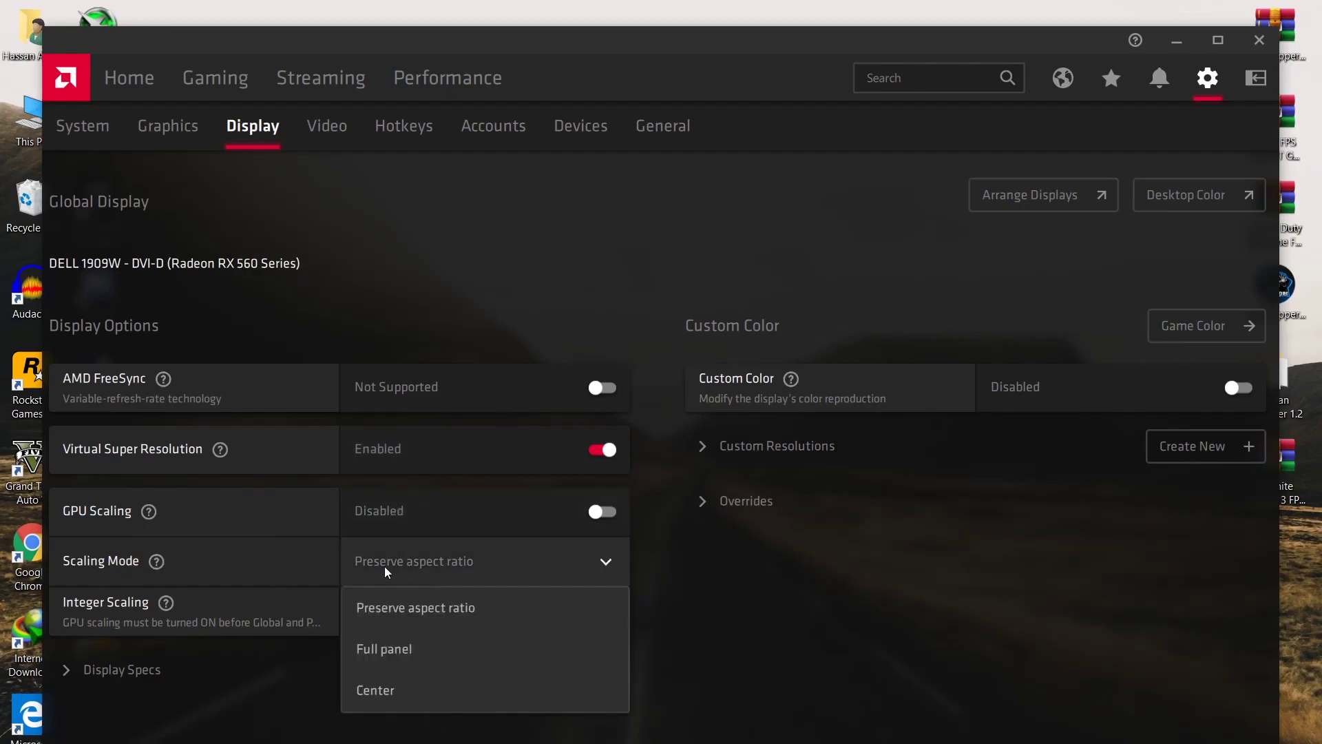
click(391, 642)
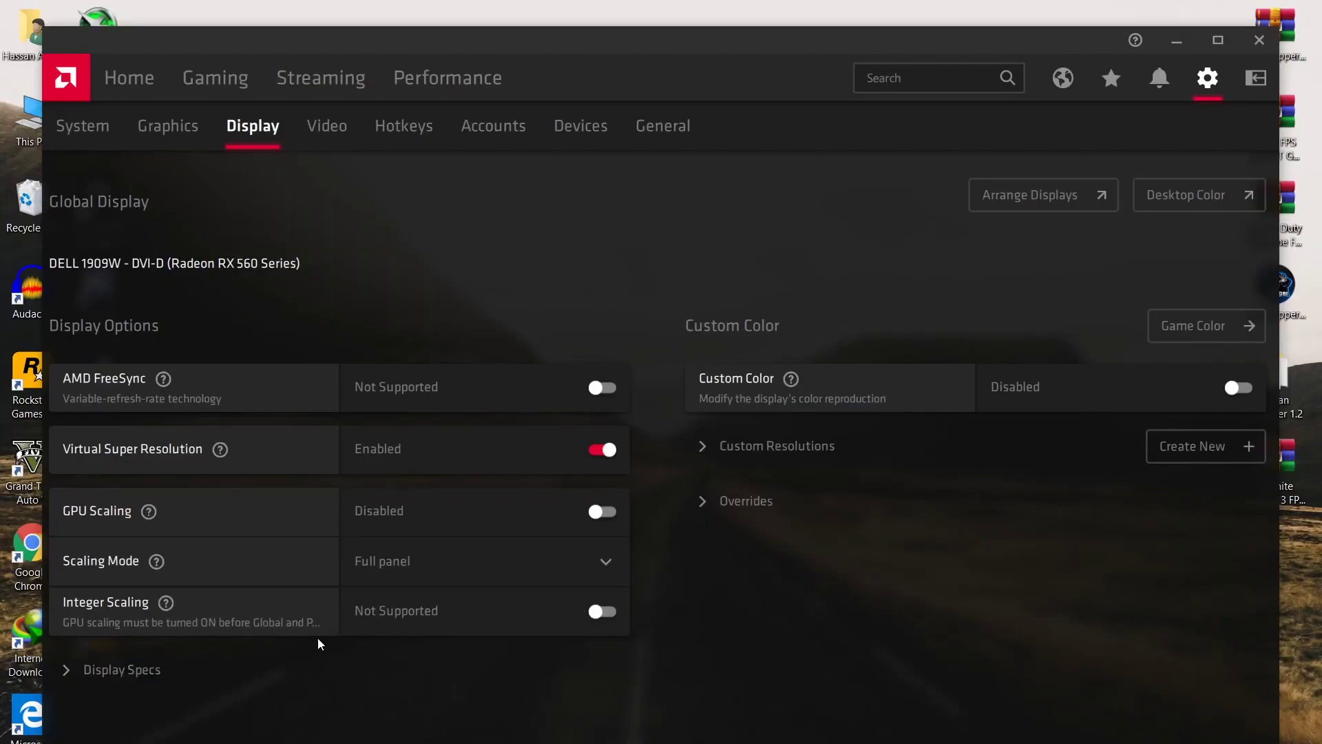
Go to the General settings and bring the Preferences section into view
click(691, 124)
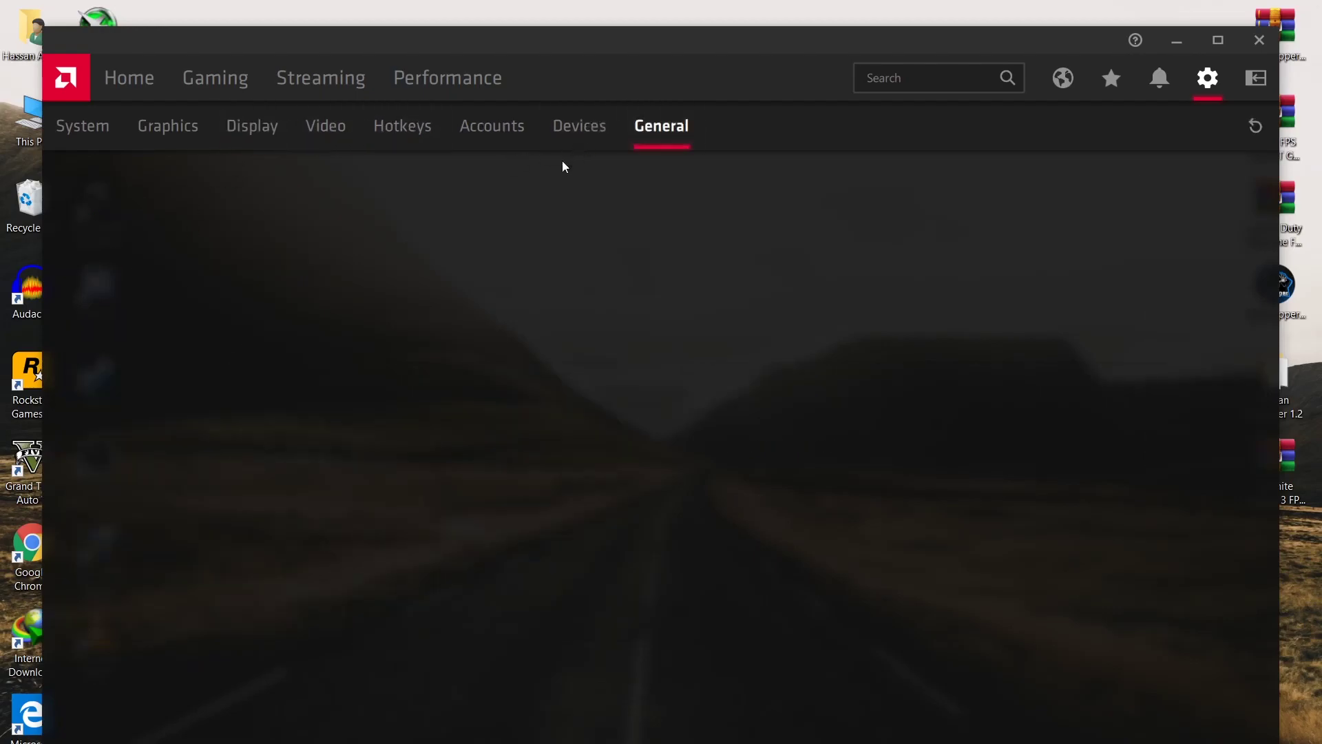
scroll(411, 411, up, 5)
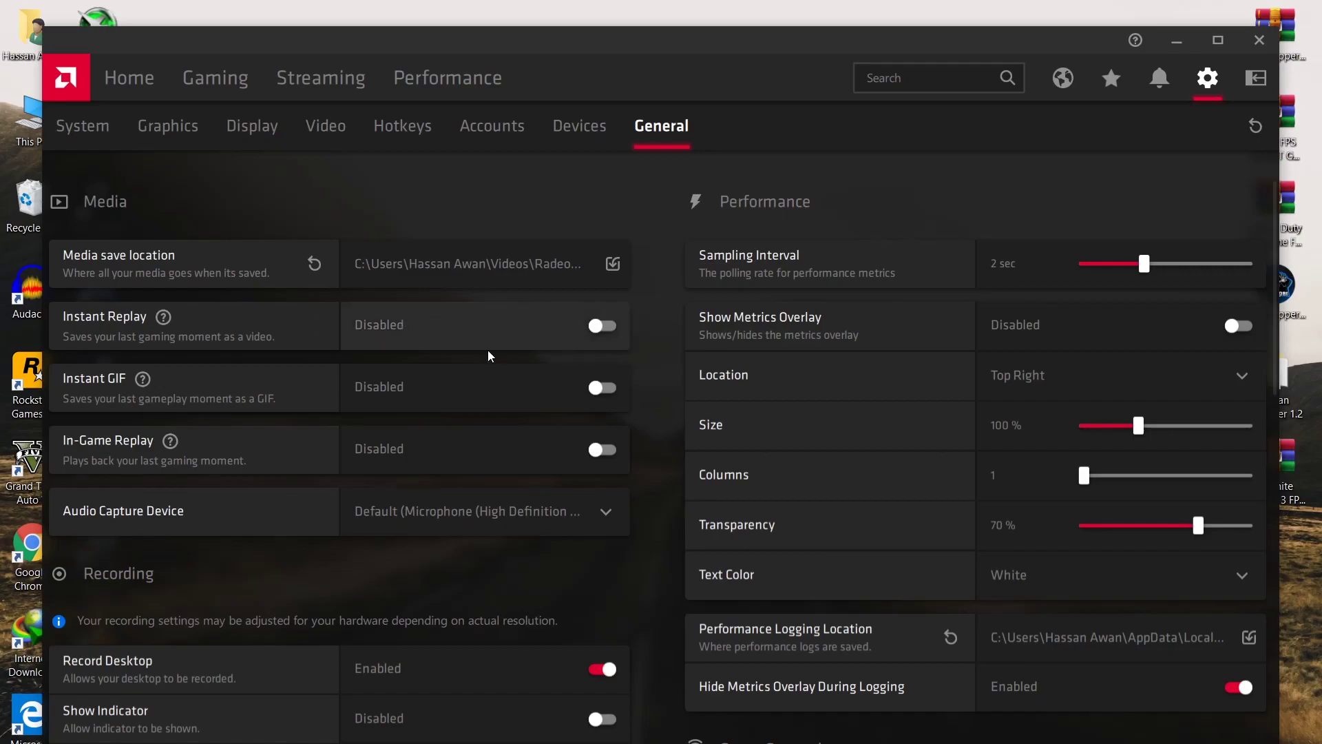
scroll(491, 356, down, 3)
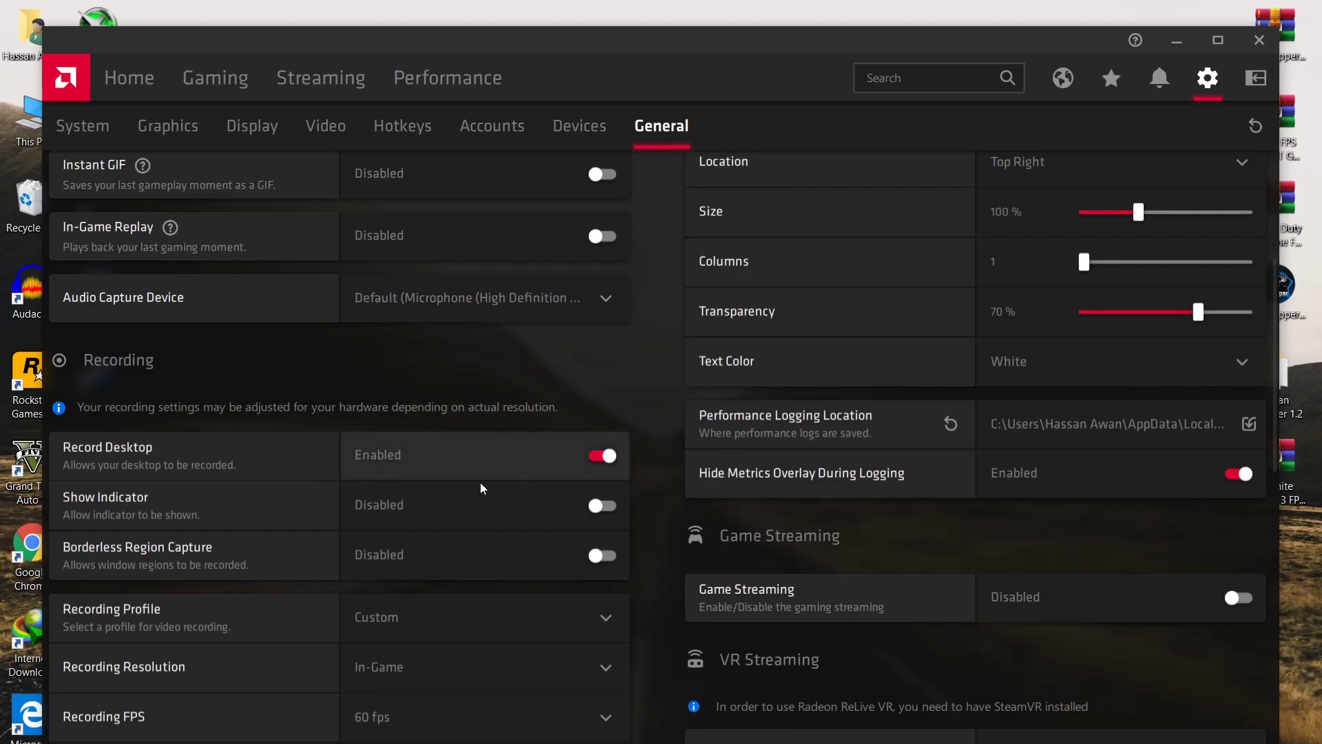
scroll(416, 496, down, 5)
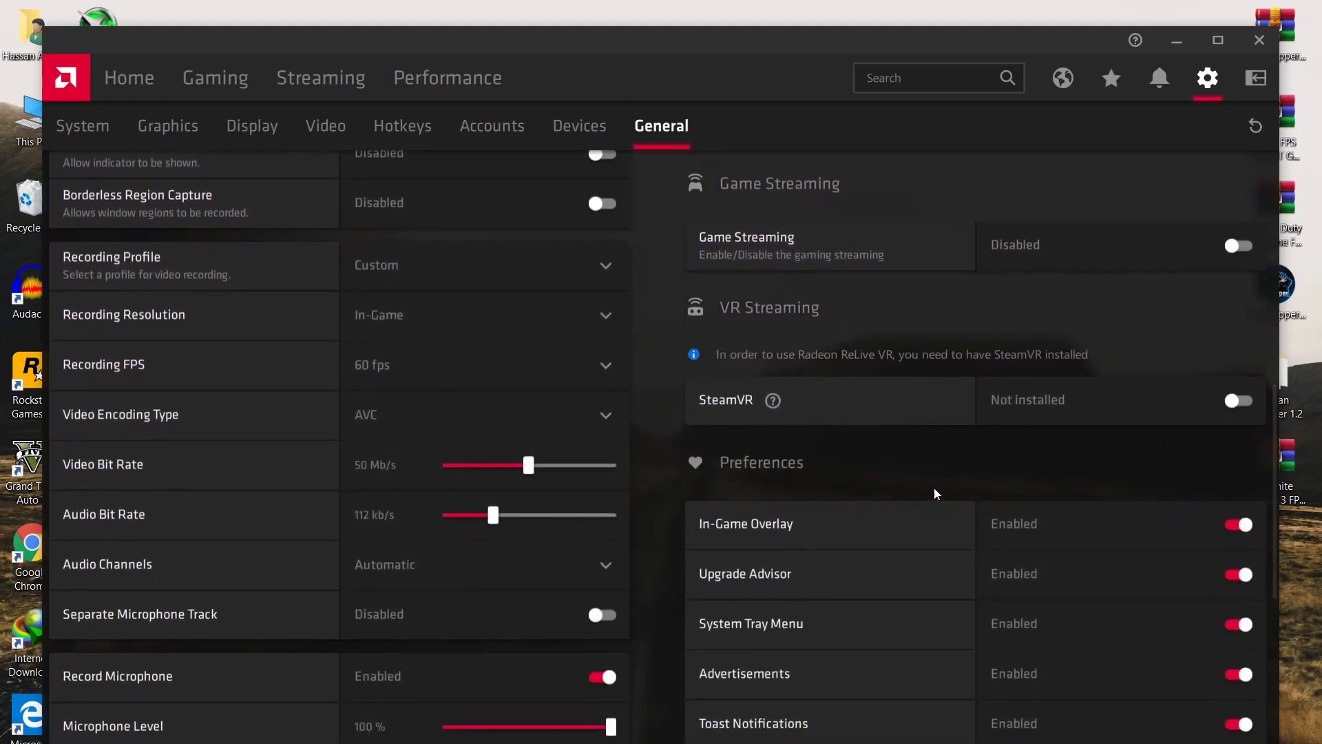
Turn off Toast Notifications, Advertisements, System Tray Menu, Upgrade Advisor and In-Game Overlay
click(1195, 729)
click(1127, 682)
click(1047, 624)
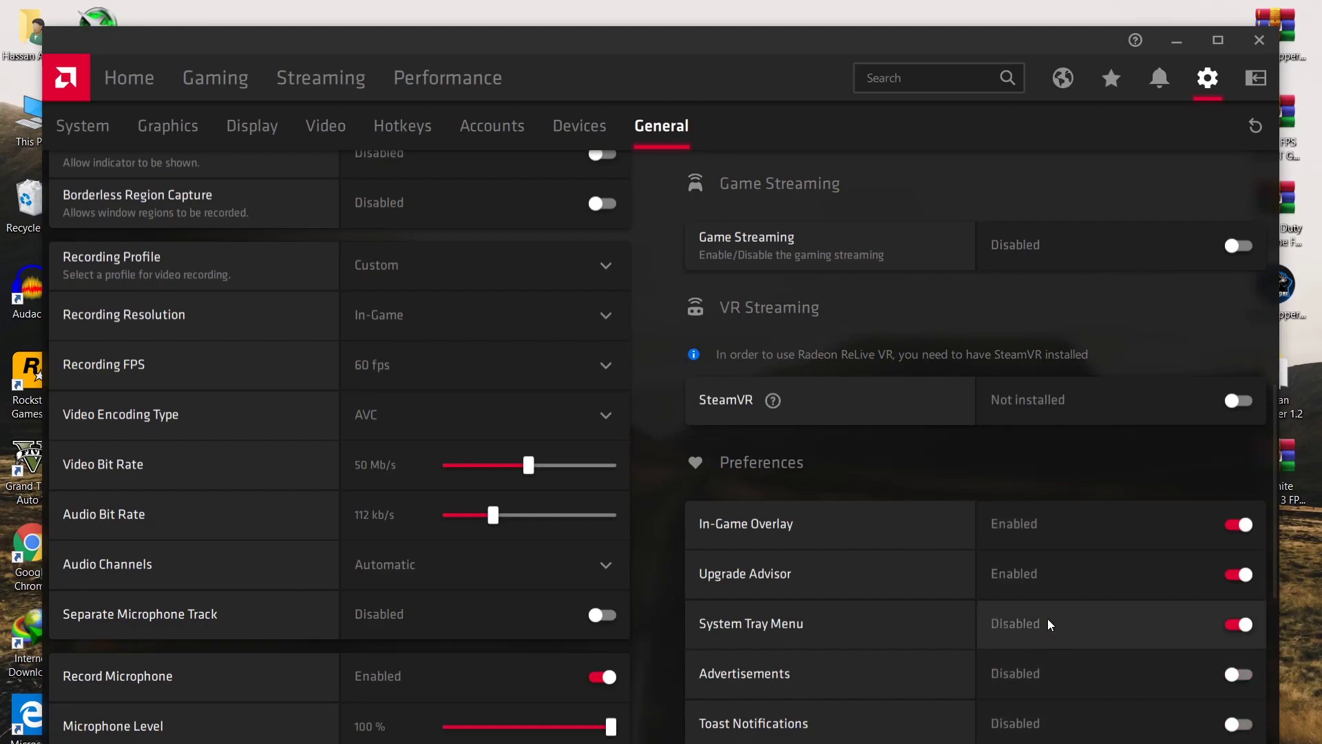
click(1036, 578)
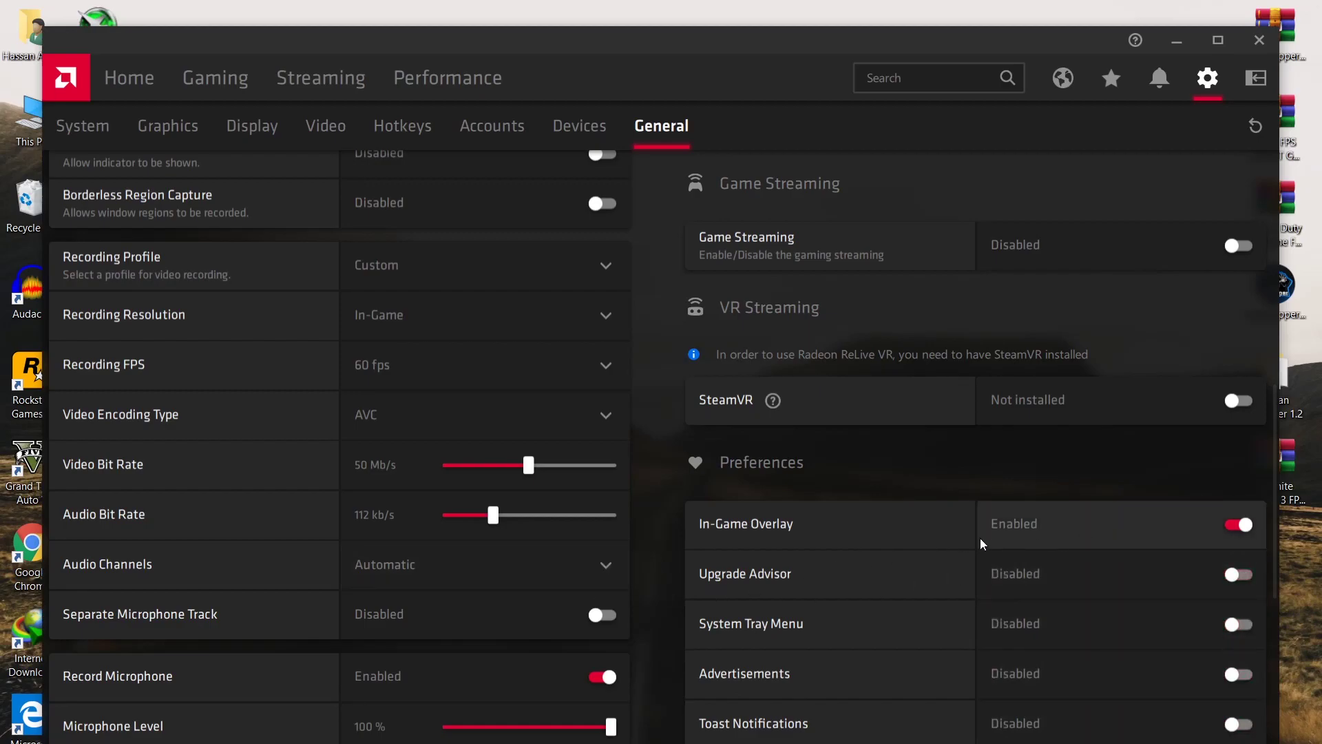
click(1138, 535)
scroll(1116, 533, down, 3)
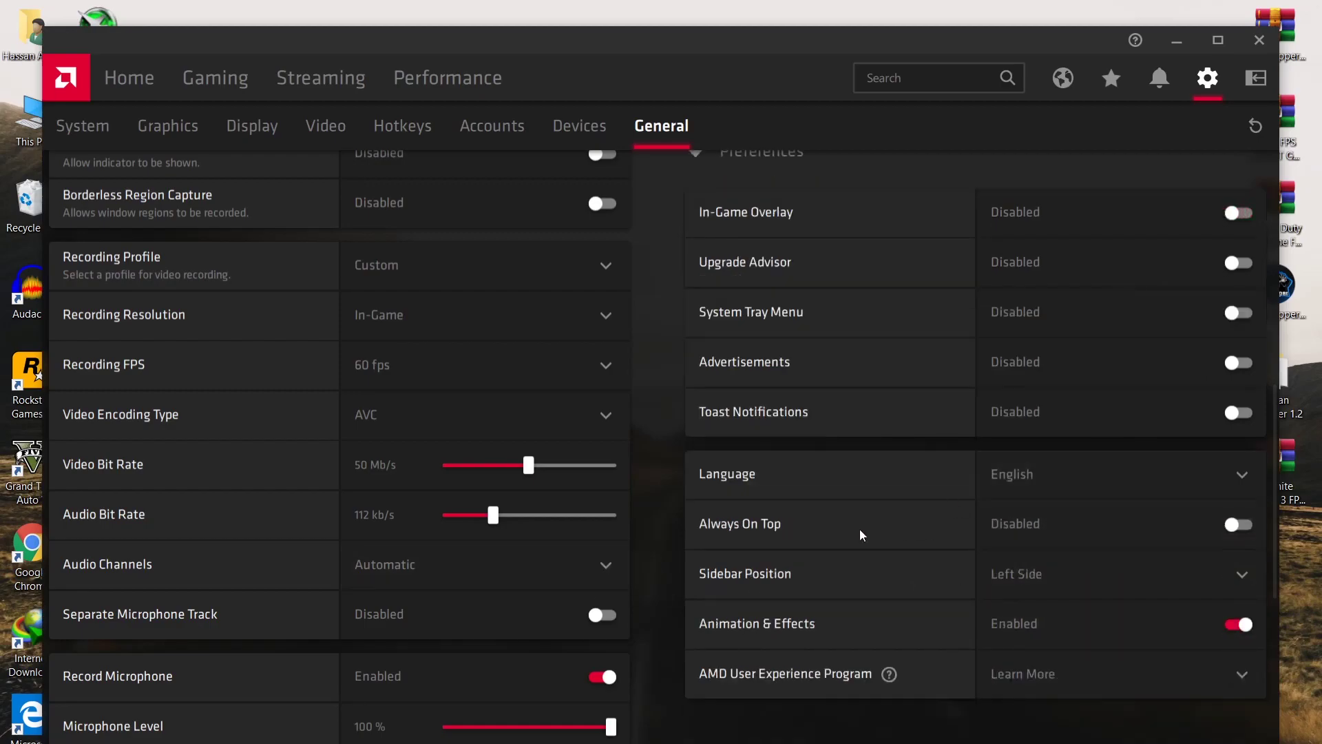
scroll(533, 644, up, 2)
scroll(413, 344, up, 5)
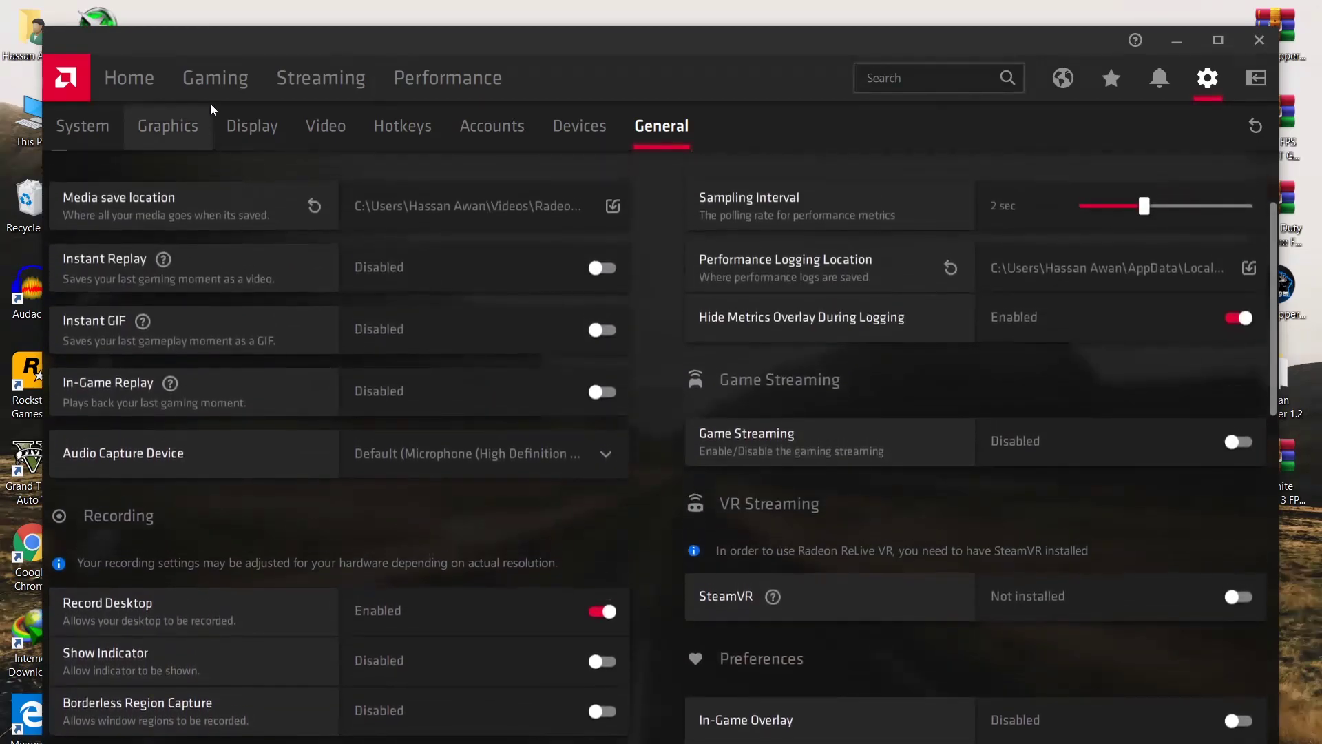
click(214, 78)
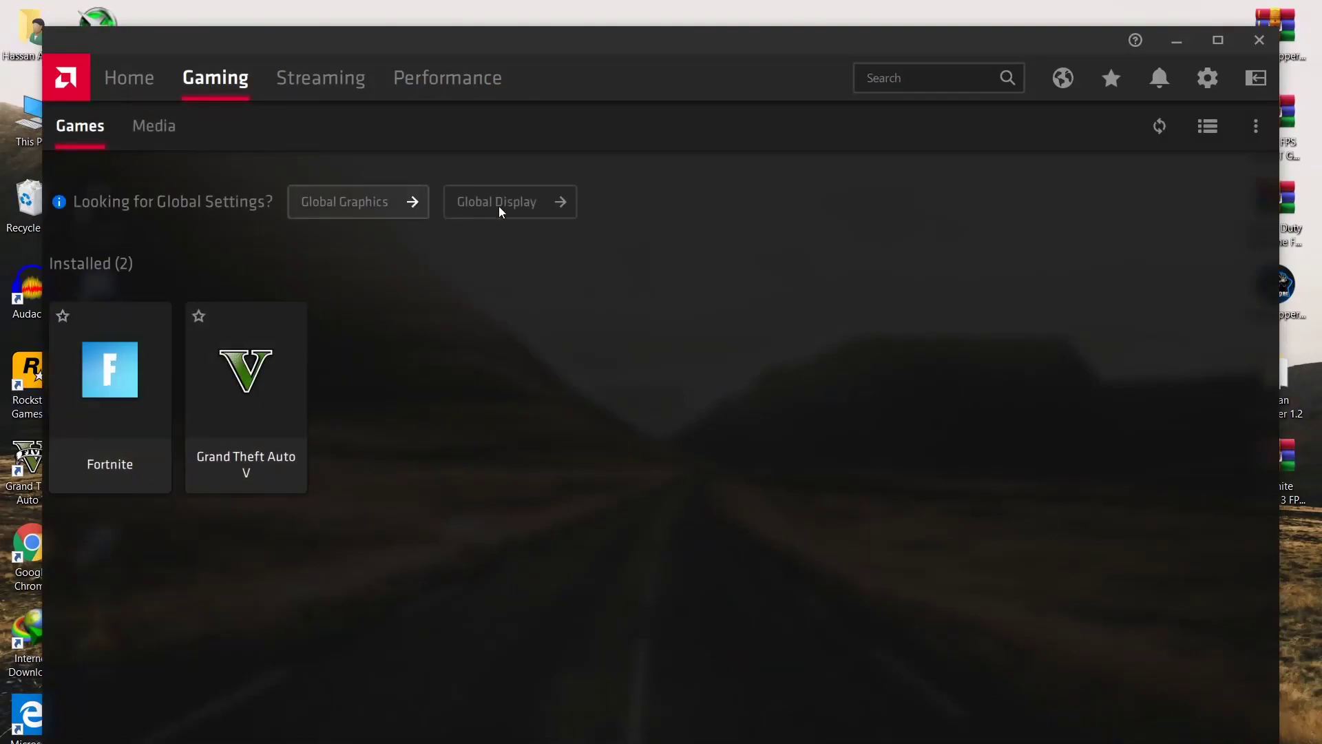
Rescan the Games list to refresh the installed games
click(1160, 125)
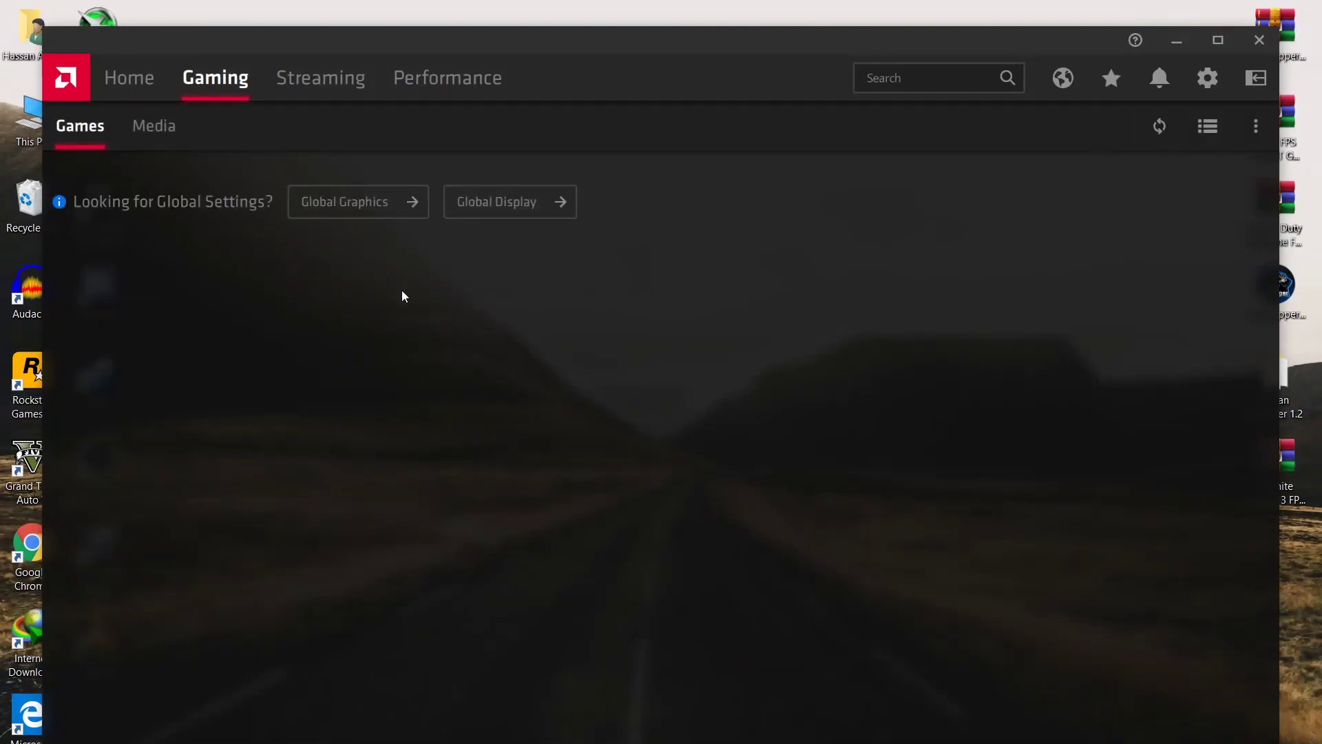
click(88, 423)
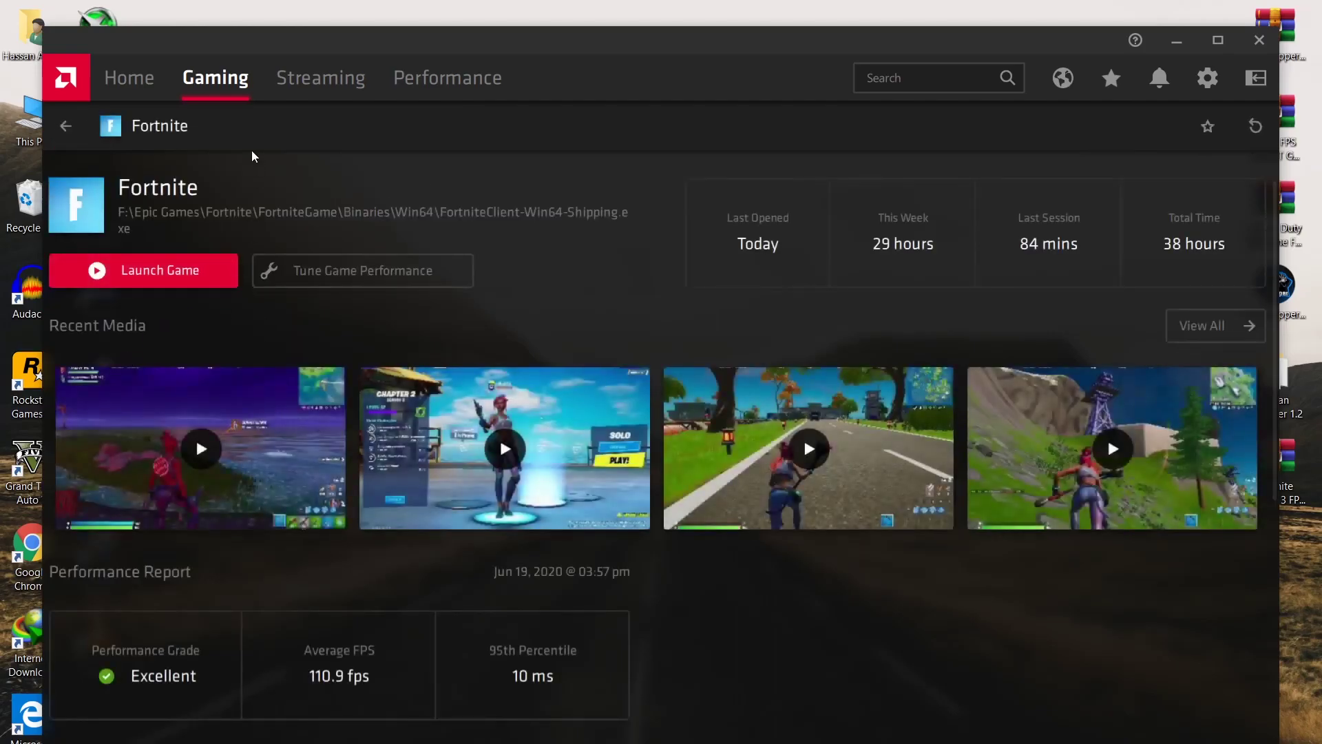
scroll(375, 305, down, 7)
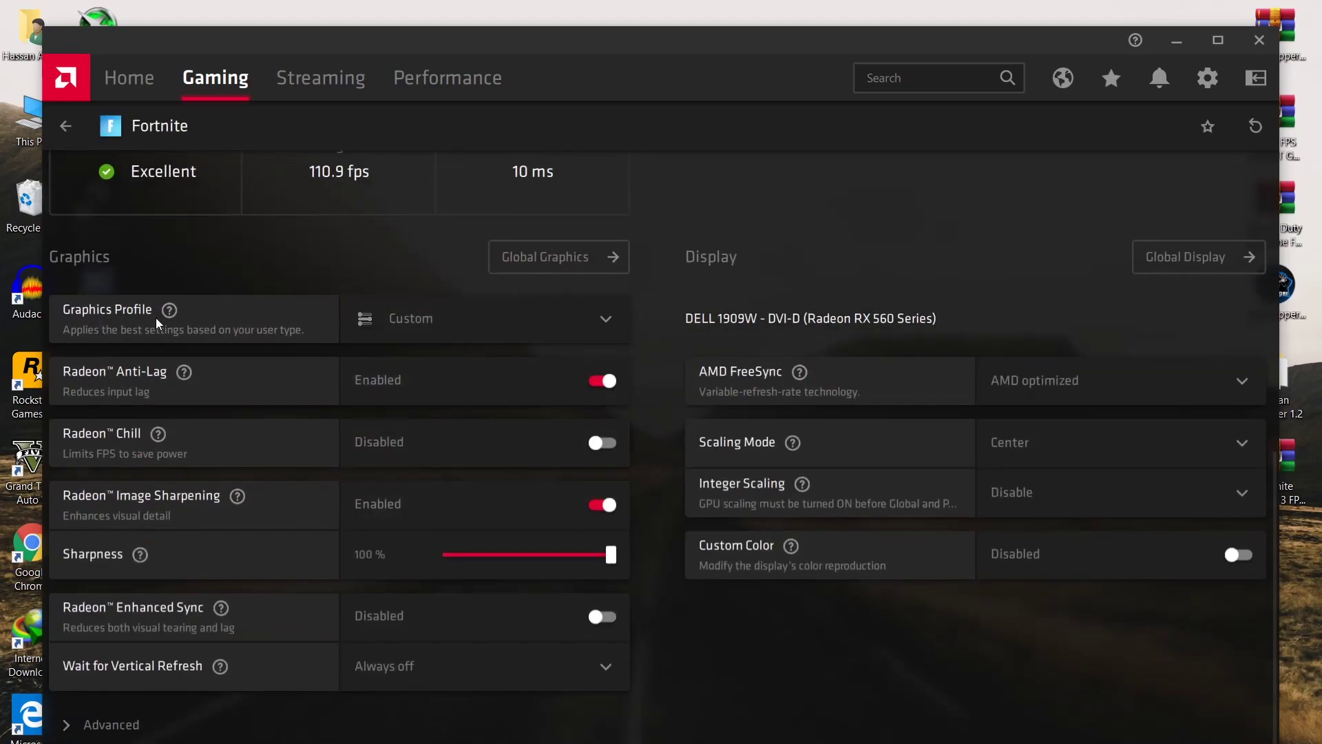
click(472, 328)
click(416, 409)
Set Fortnite's Sharpness to 80% and expand its Advanced options
click(591, 555)
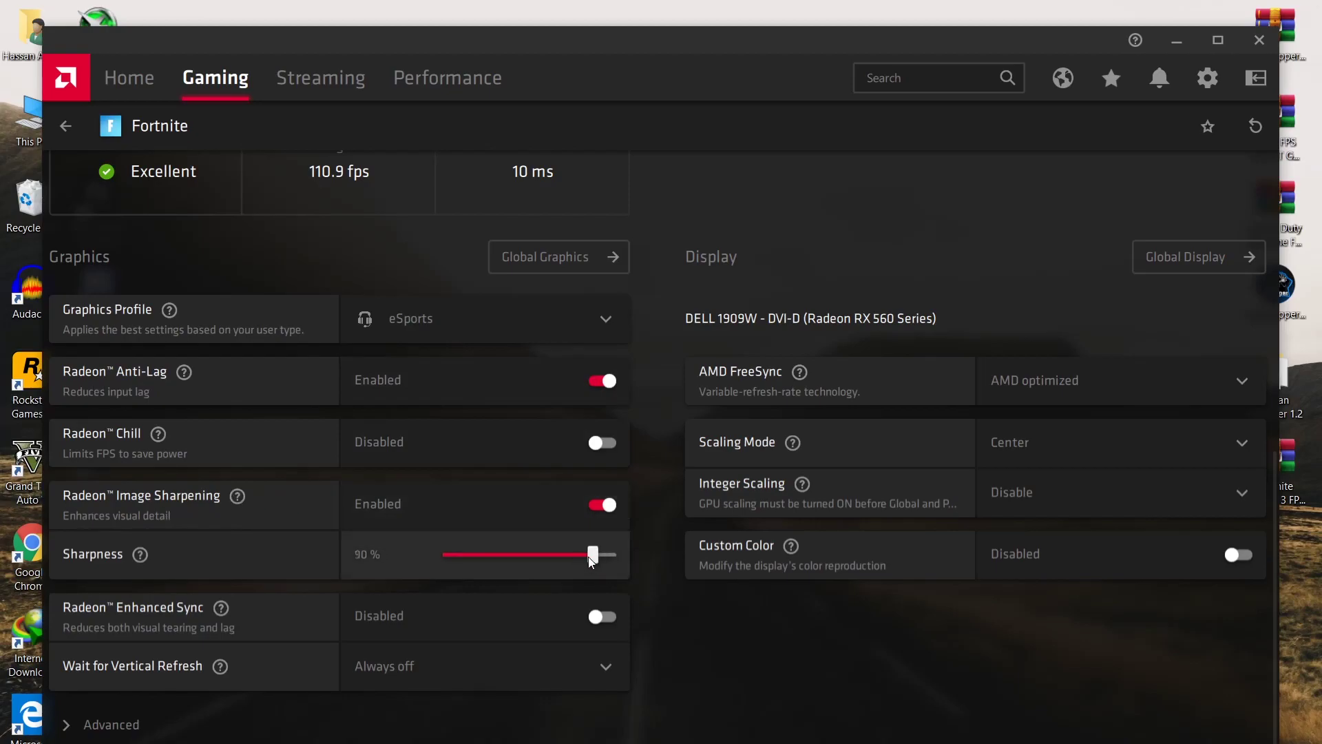
click(562, 556)
click(575, 557)
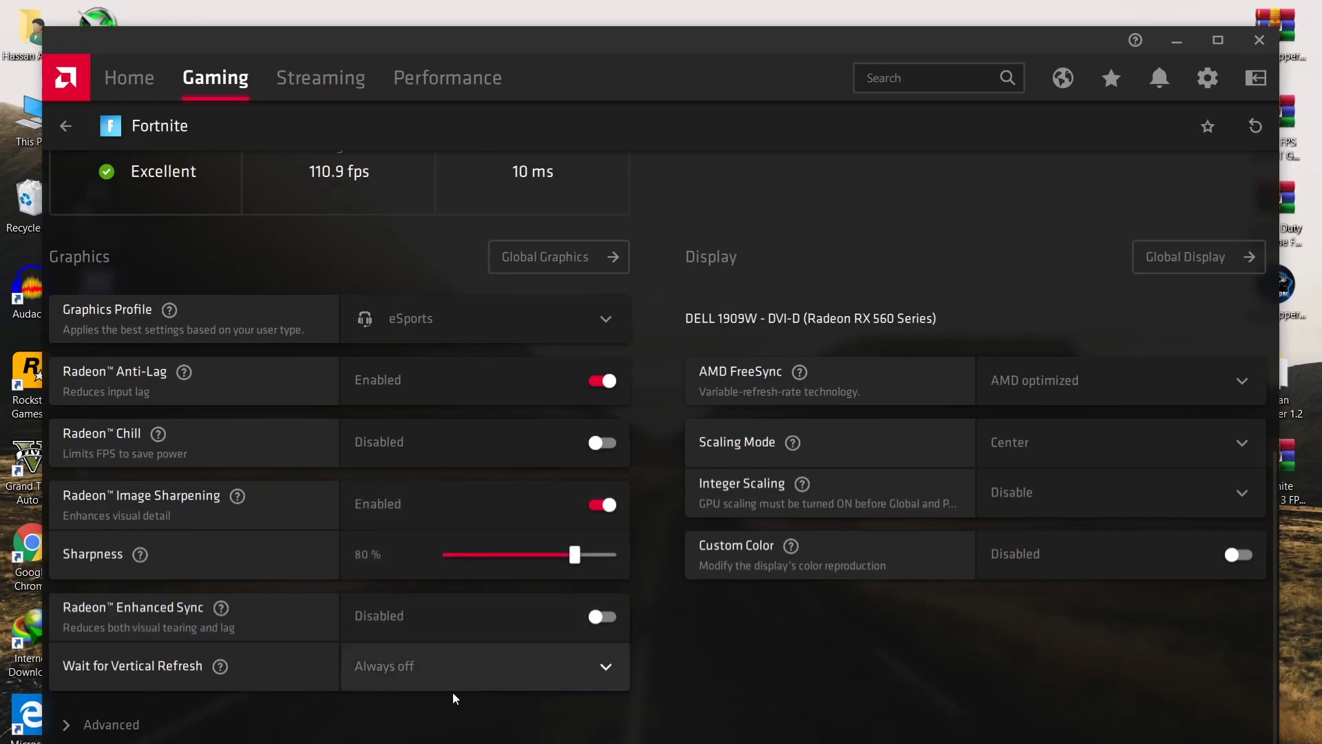
click(103, 723)
scroll(260, 703, down, 5)
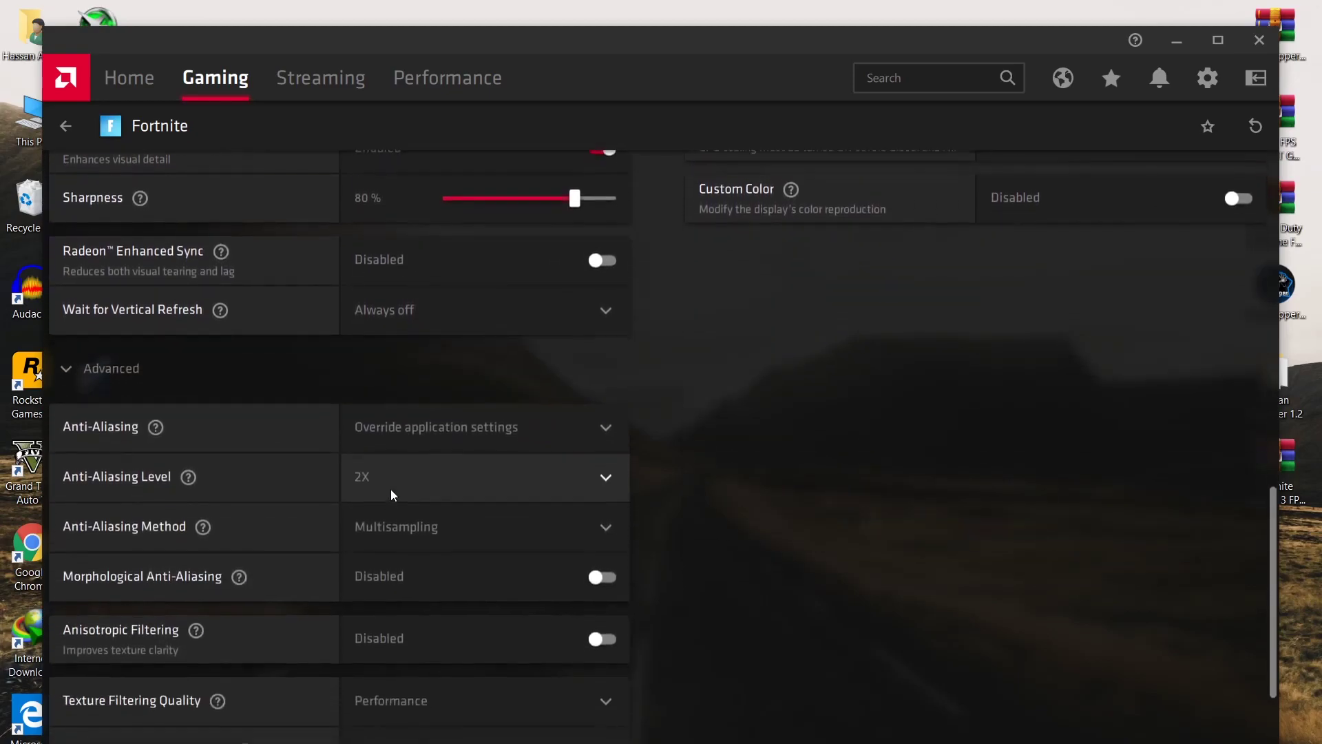
Set Fortnite's Tessellation Mode to AMD optimized
scroll(398, 493, down, 3)
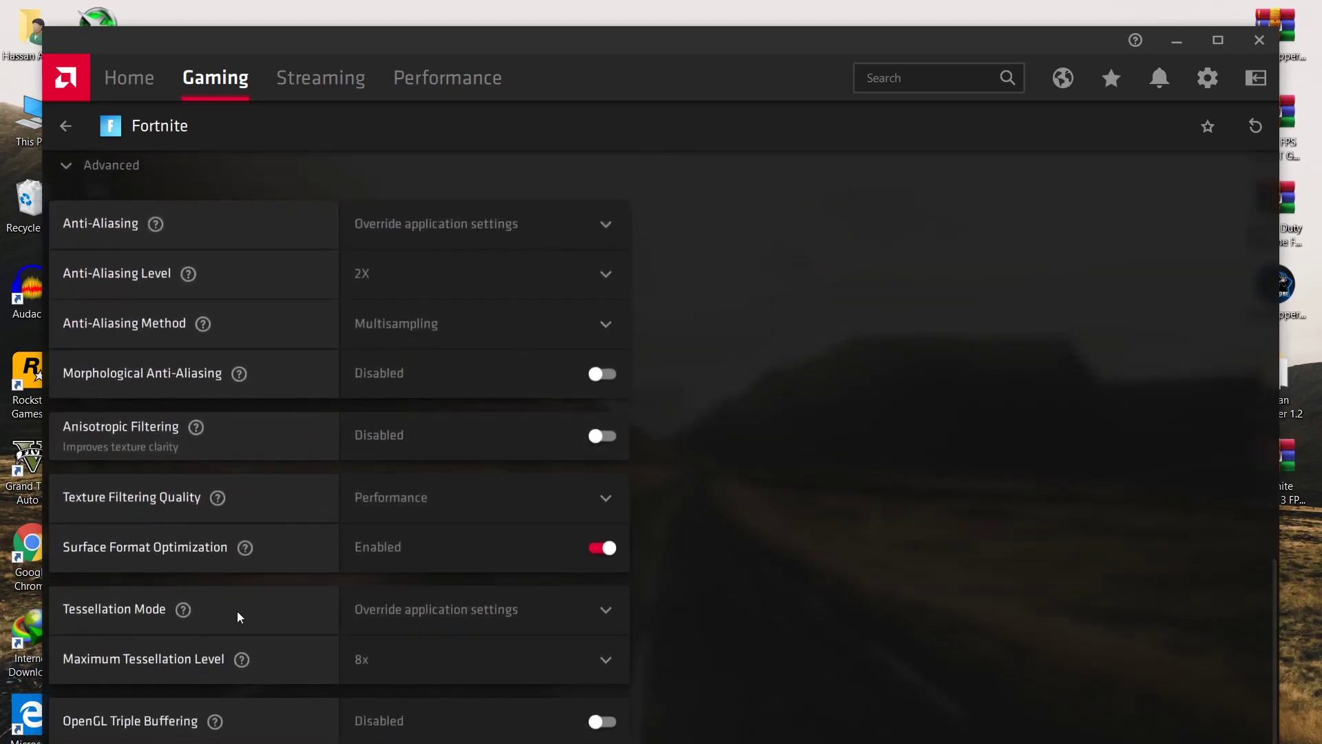
click(444, 601)
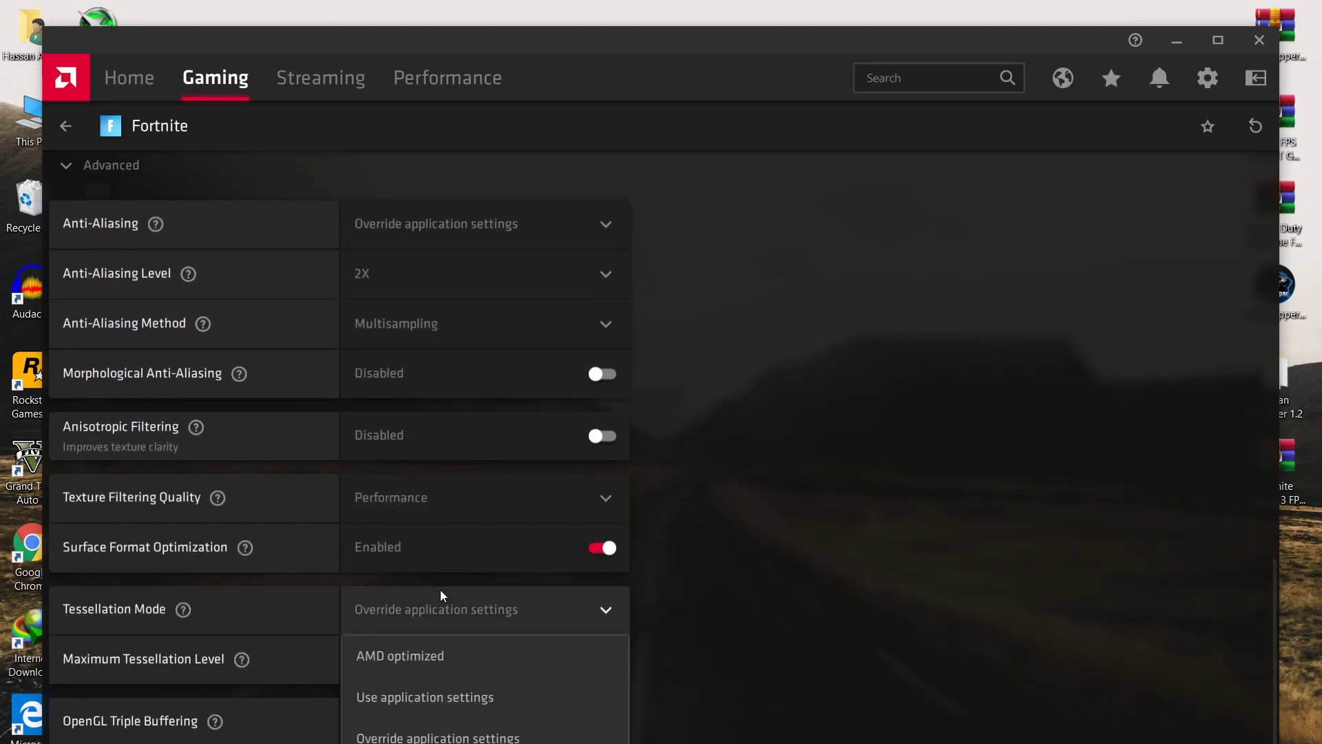
click(384, 655)
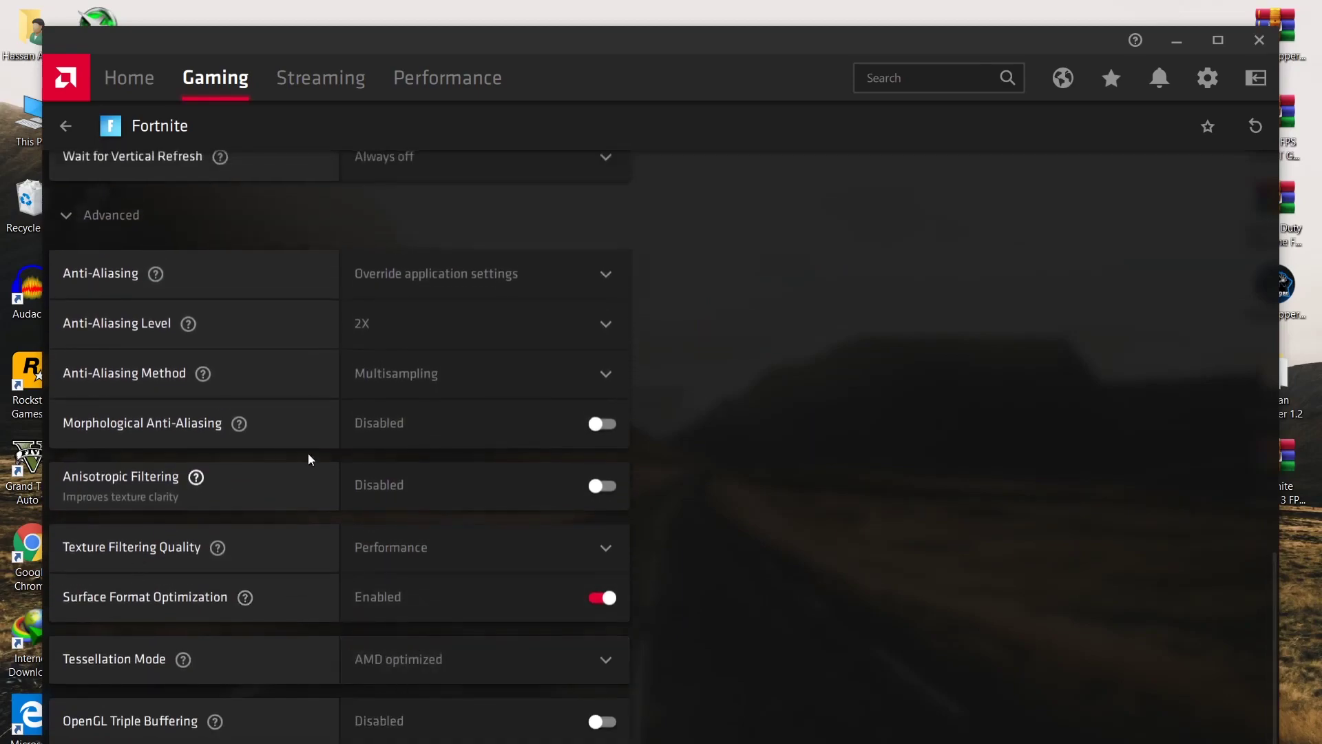
Close the Radeon Software window
scroll(426, 663, up, 3)
scroll(426, 663, down, 3)
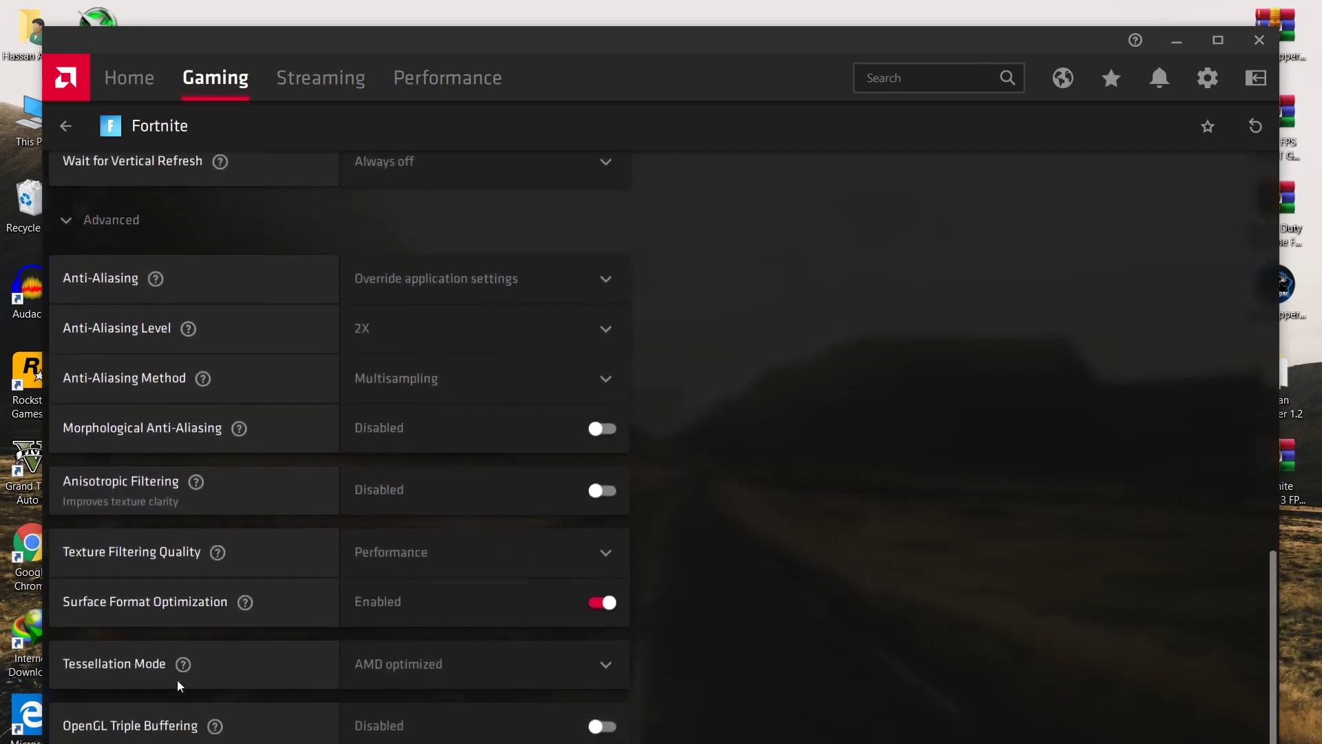
scroll(308, 549, up, 10)
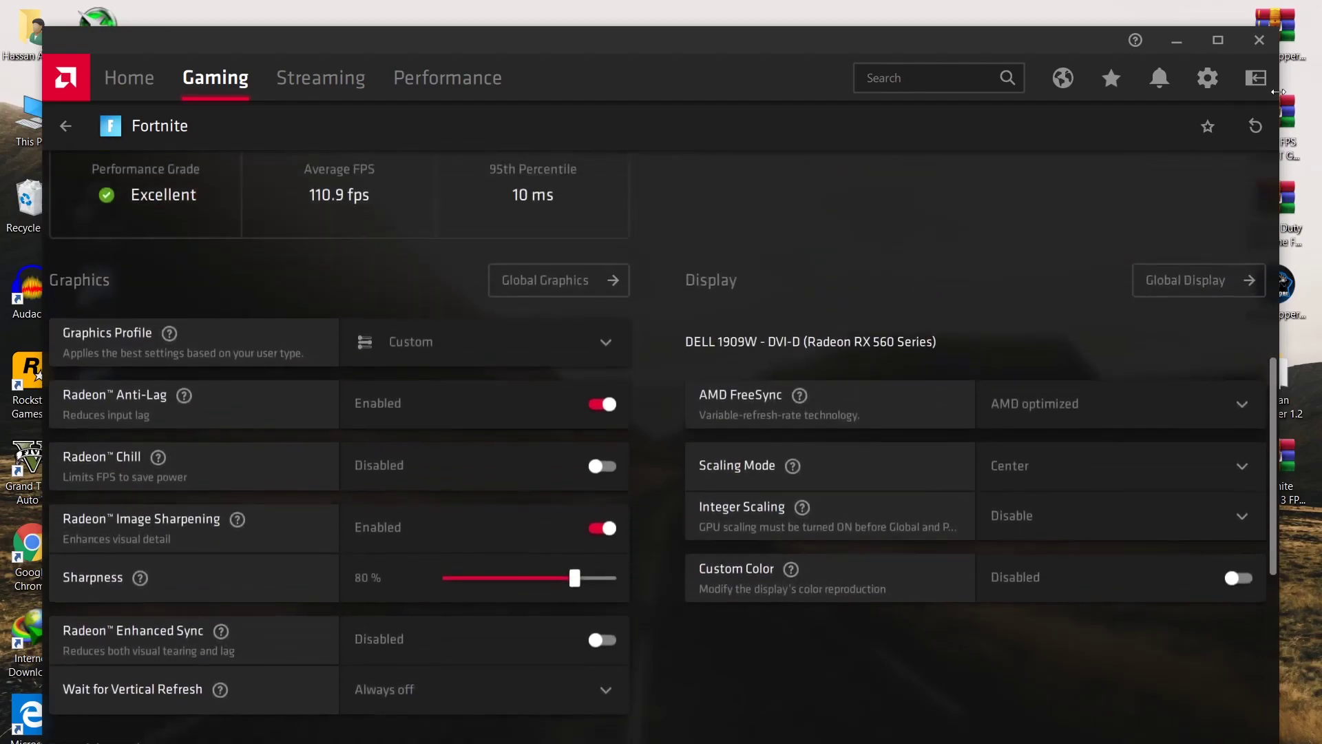
click(1260, 39)
Go from the desktop's Display settings, maximized, to the Graphics settings page
right_click(509, 295)
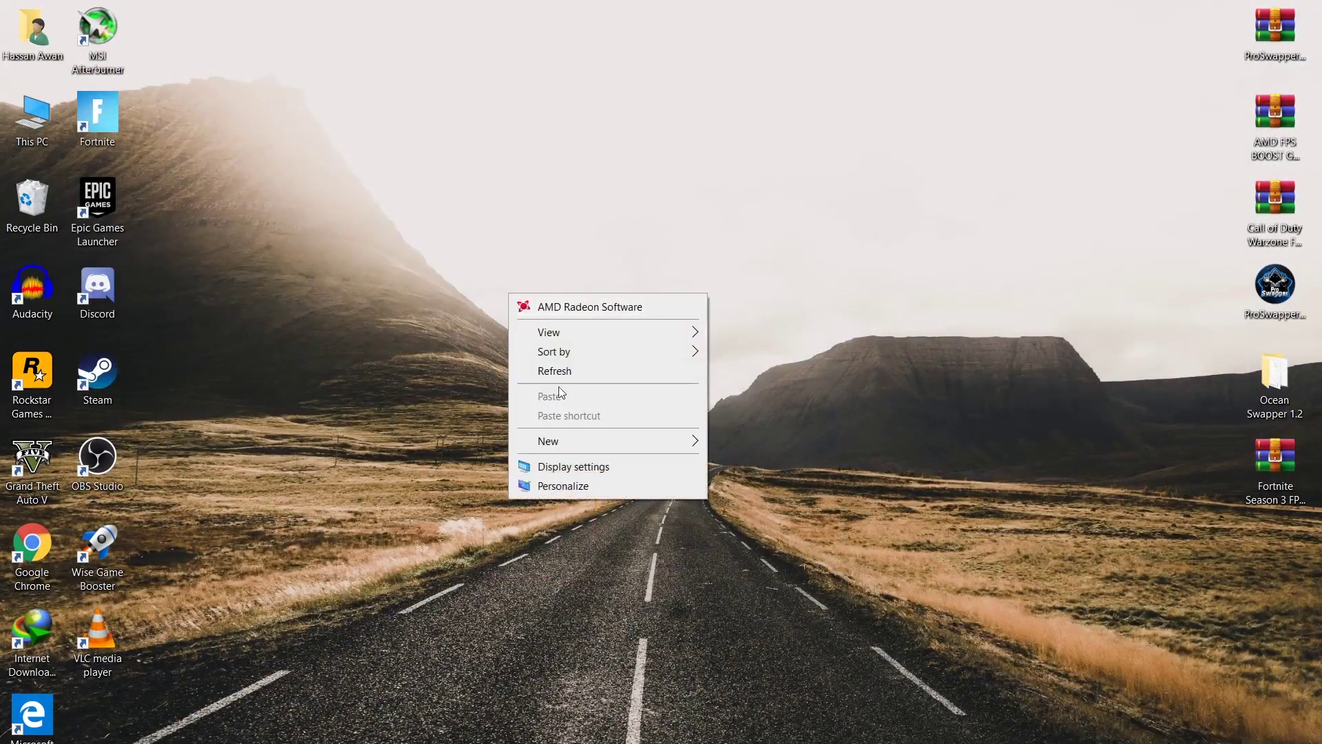
click(551, 466)
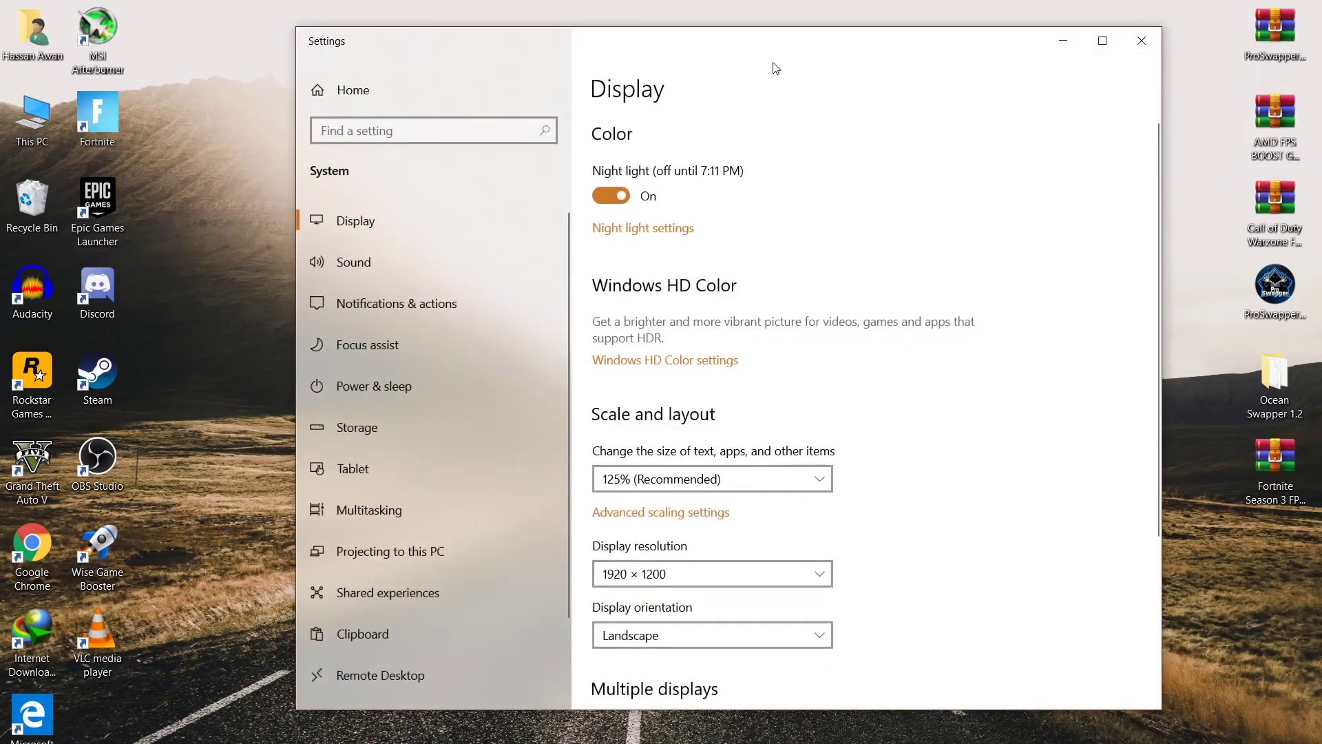
double_click(797, 48)
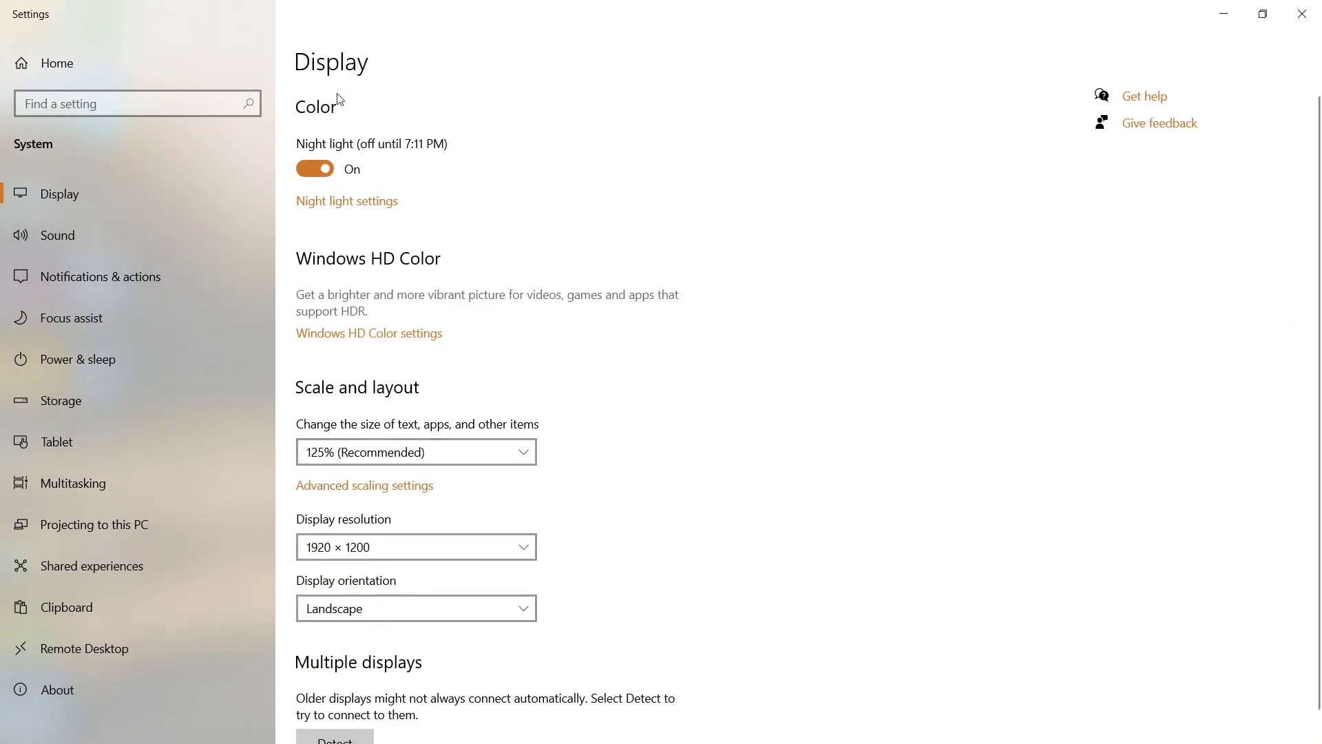
scroll(396, 358, down, 2)
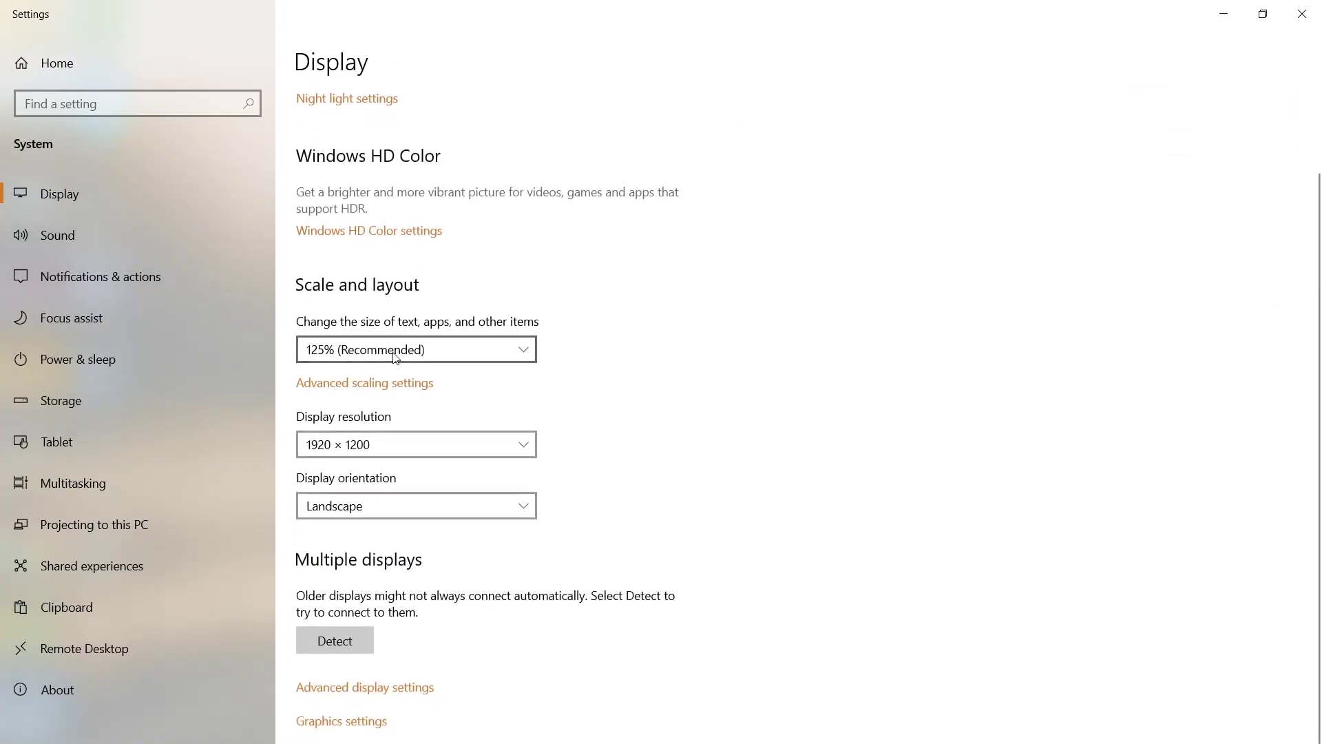
click(332, 729)
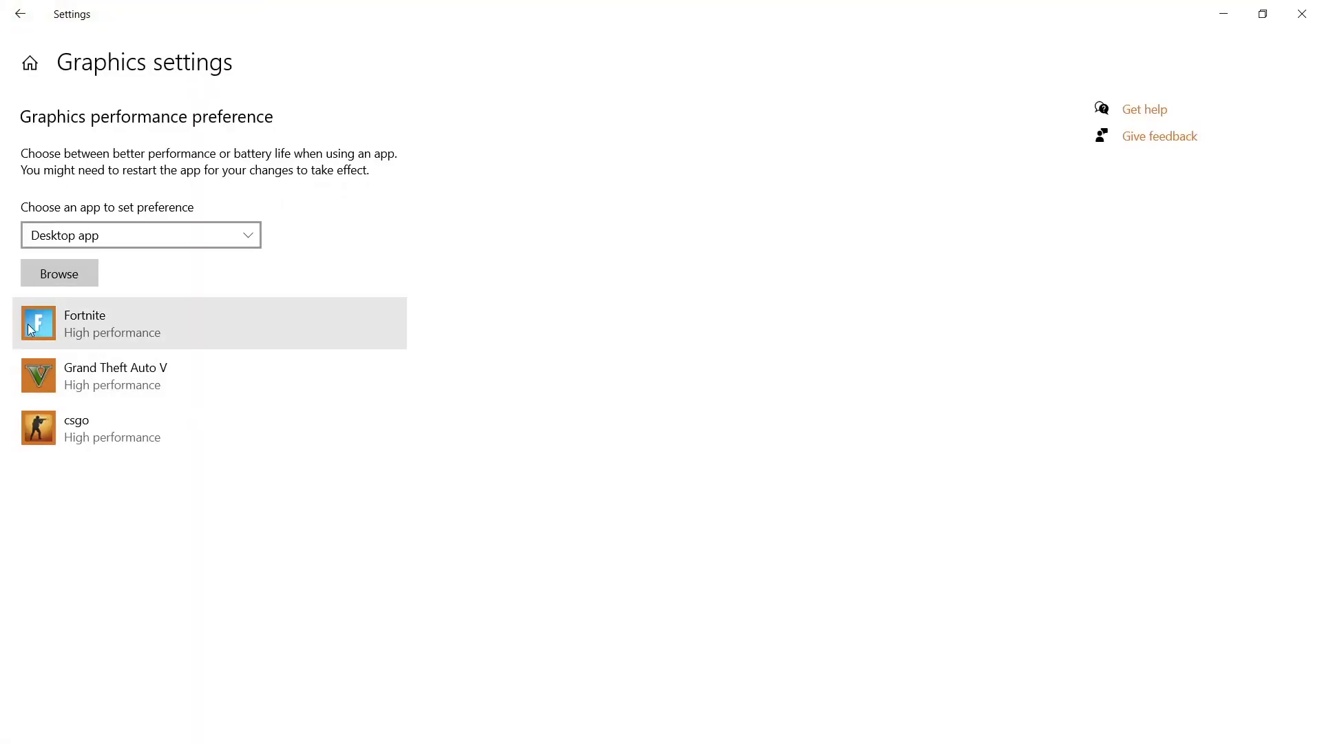
Add FortniteClient-Win64-Shipping from F:\Epic Games\Fortnite\FortniteGame\Binaries\Win64 to the graphics list
click(58, 274)
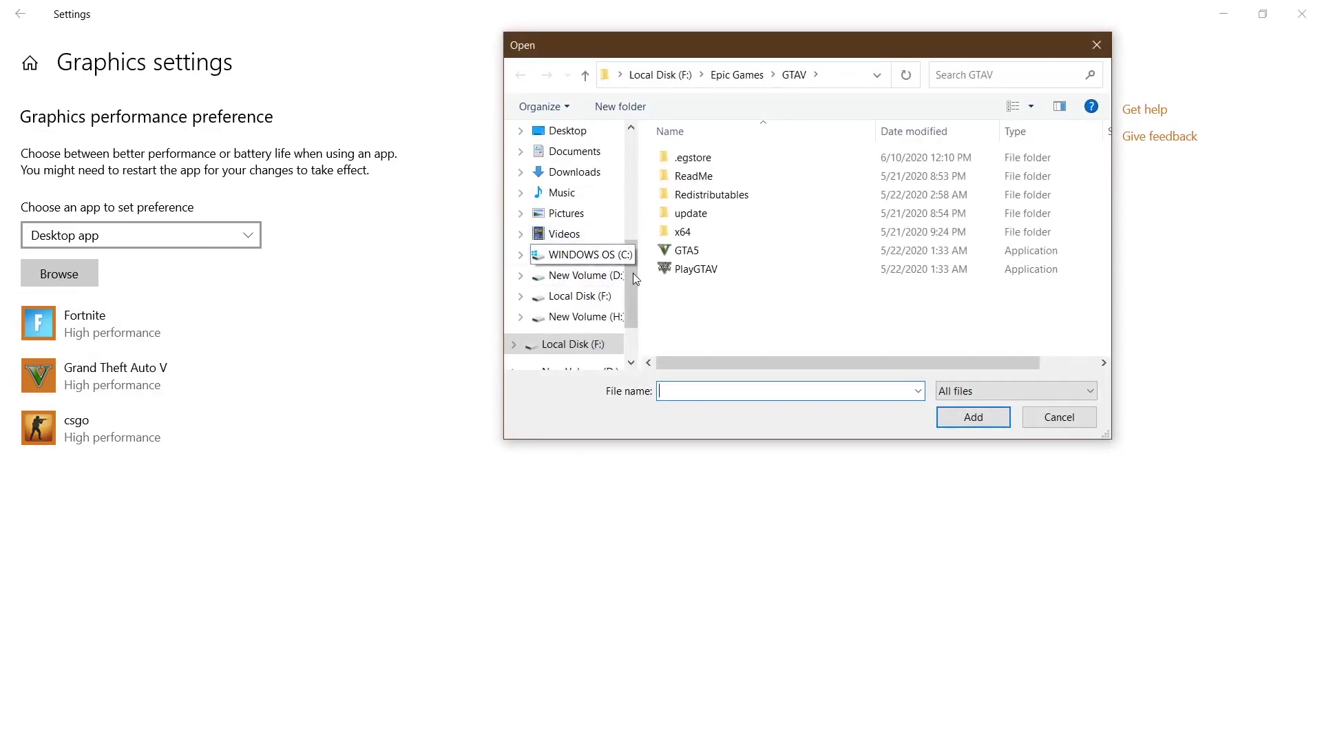
click(578, 300)
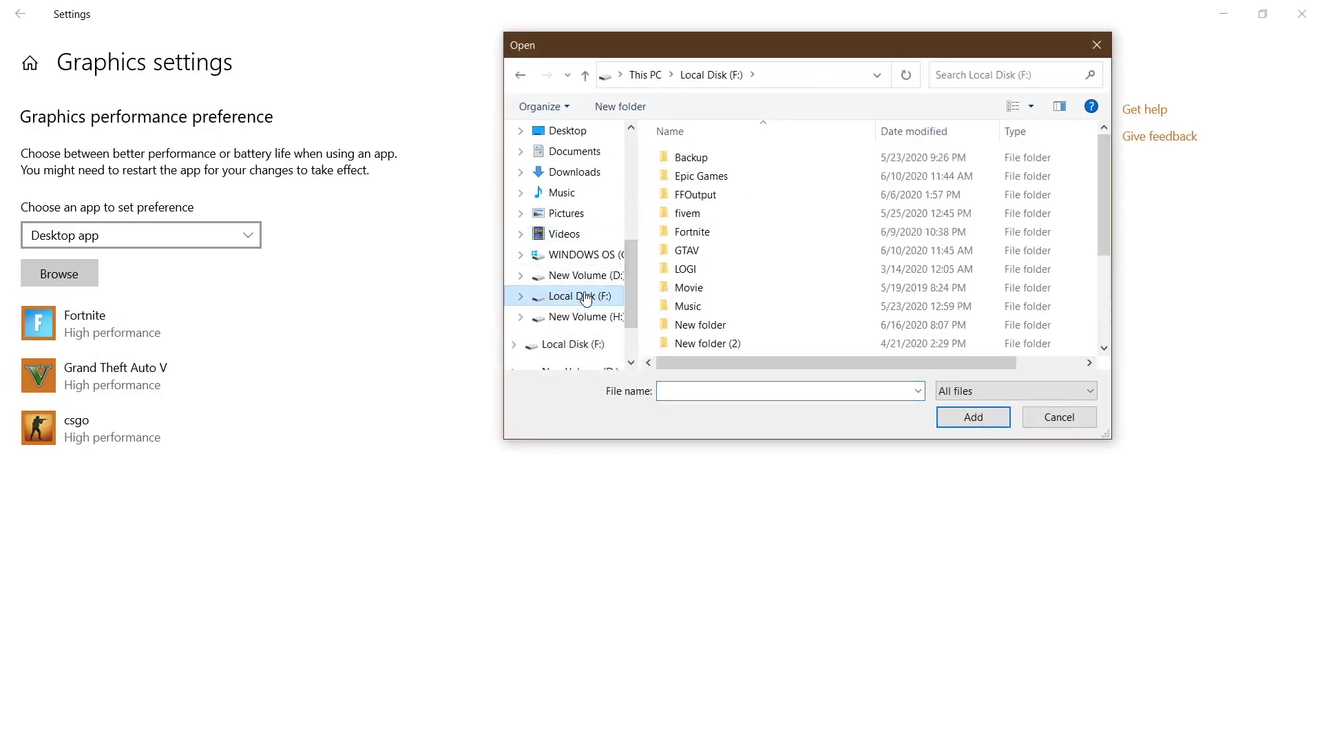
click(715, 178)
double_click(714, 178)
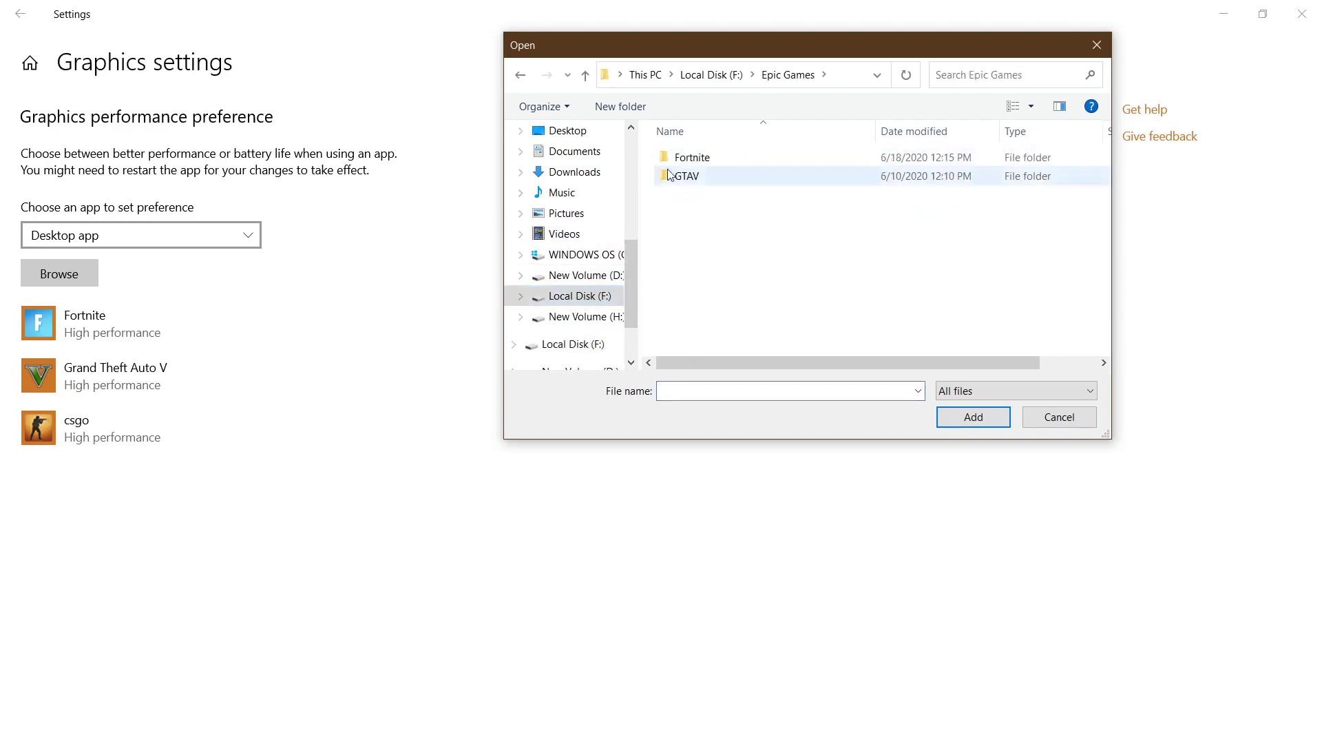
double_click(682, 157)
click(697, 198)
double_click(697, 197)
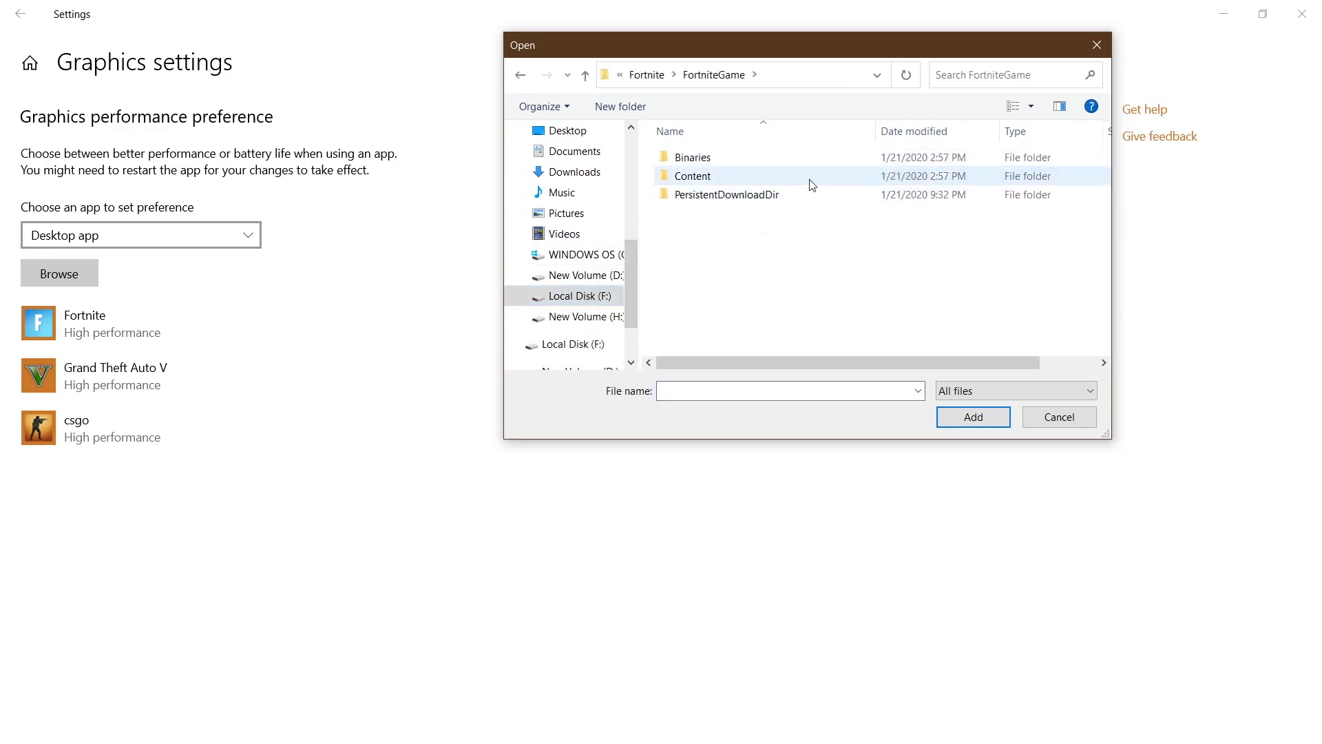
double_click(693, 159)
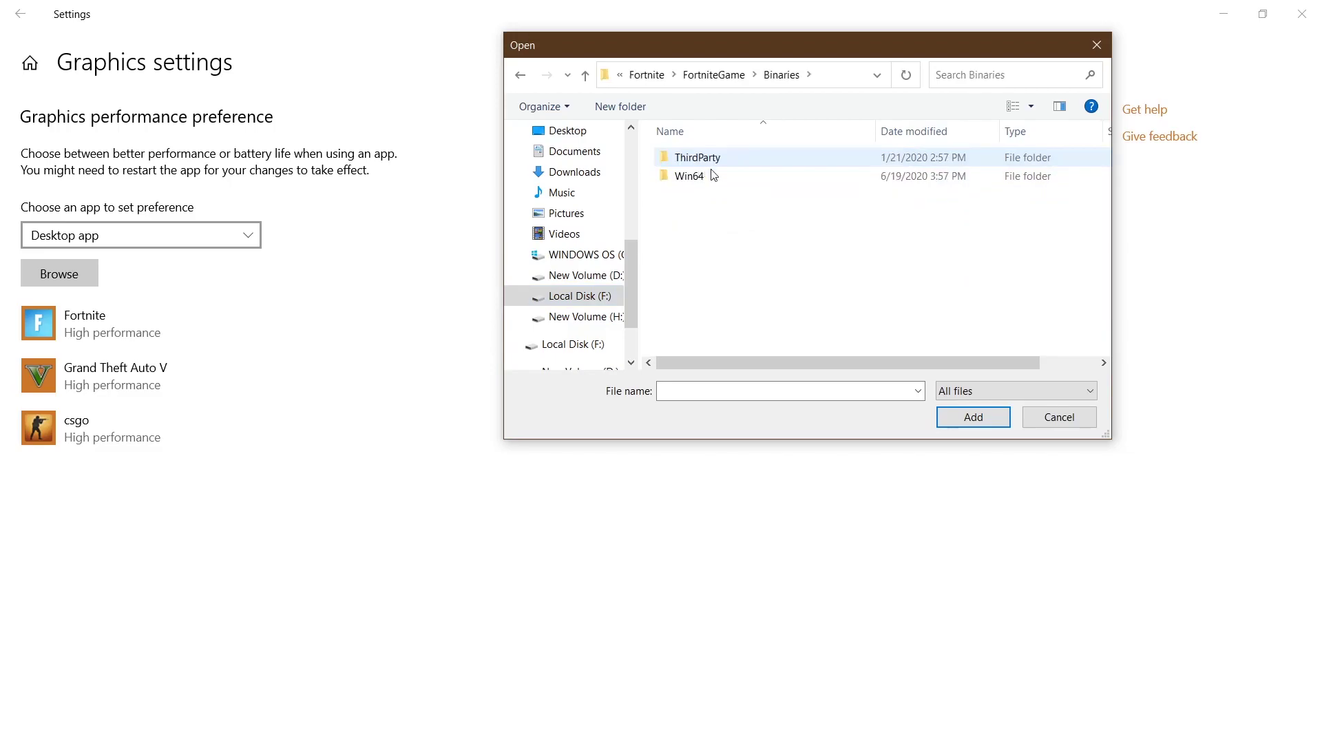
double_click(709, 177)
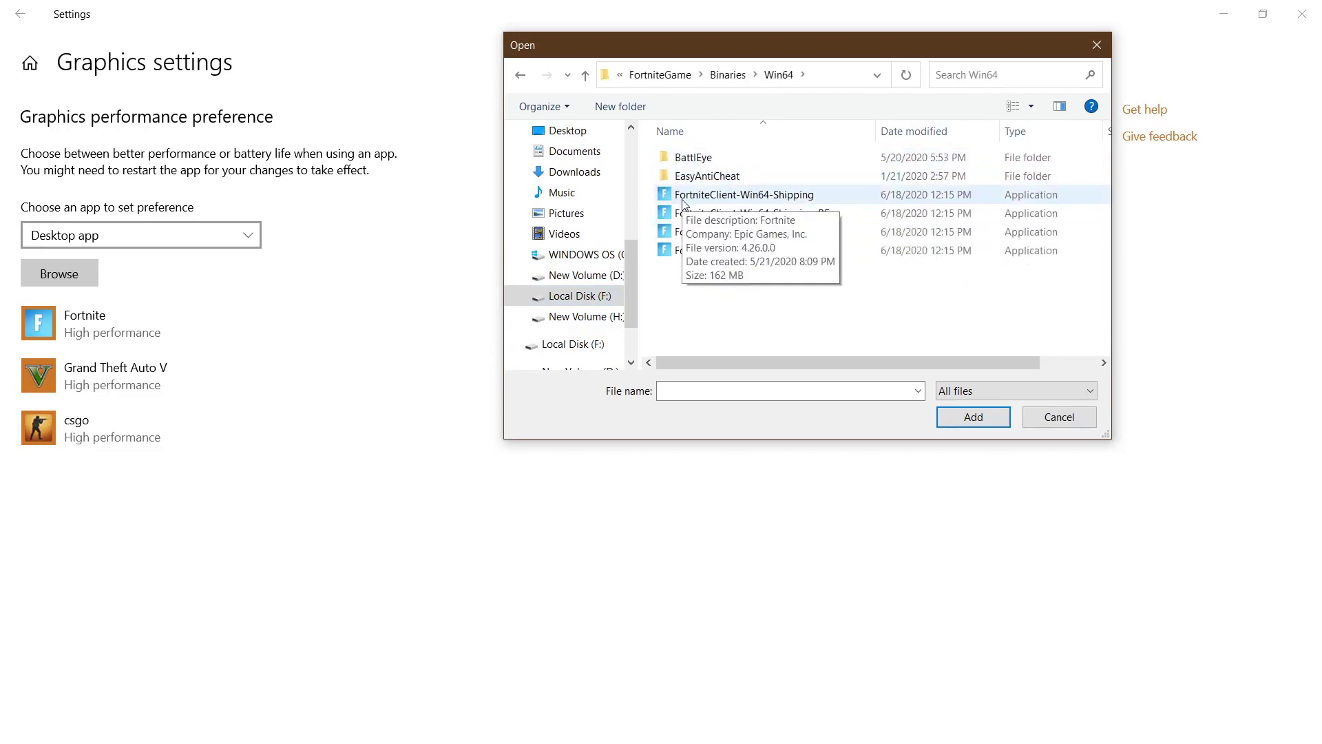
click(723, 199)
click(990, 423)
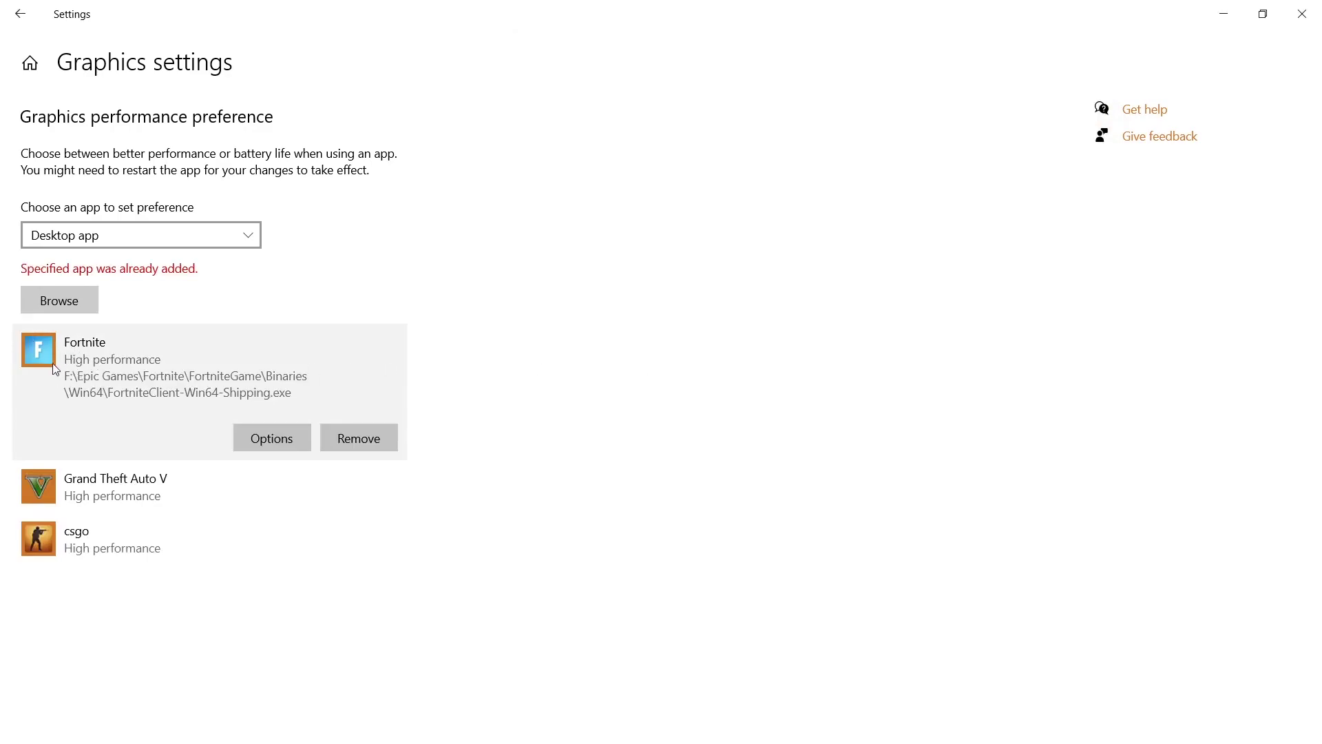
Save High performance as Fortnite's graphics preference and close Settings
click(289, 445)
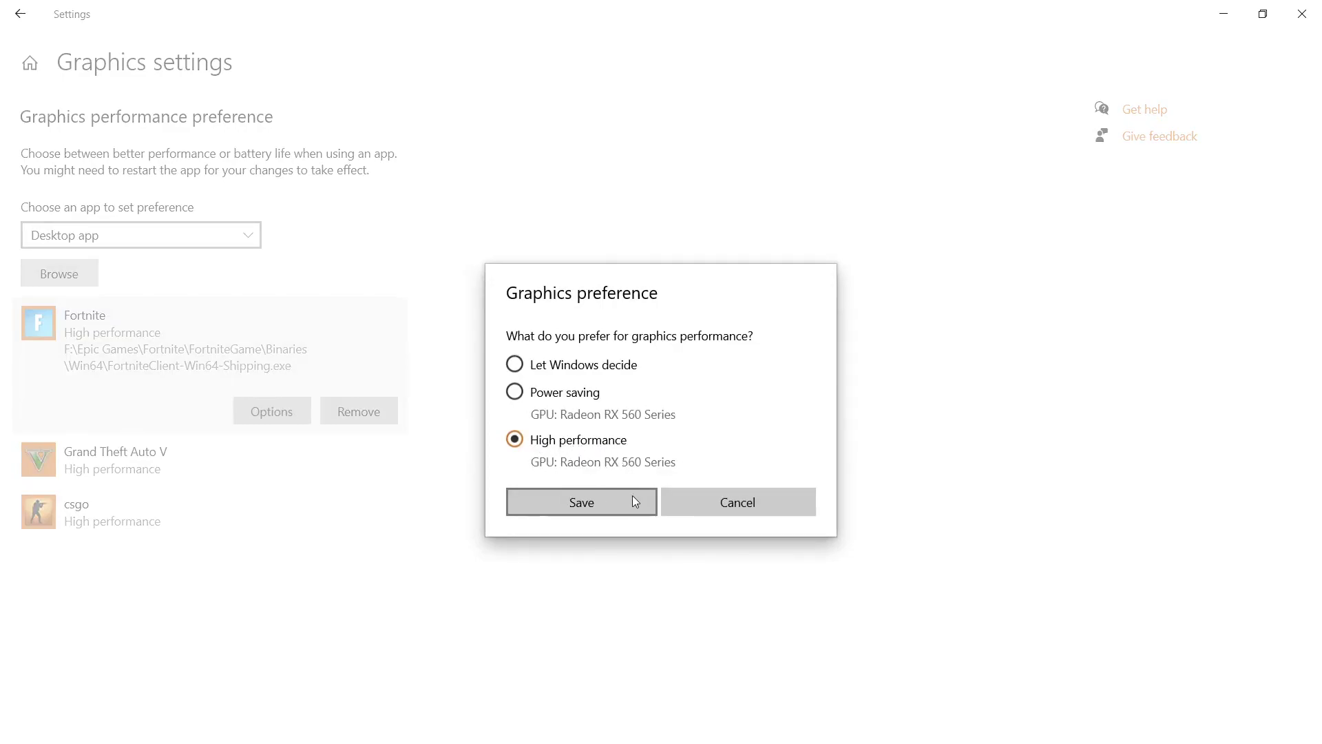
click(590, 502)
click(1318, 6)
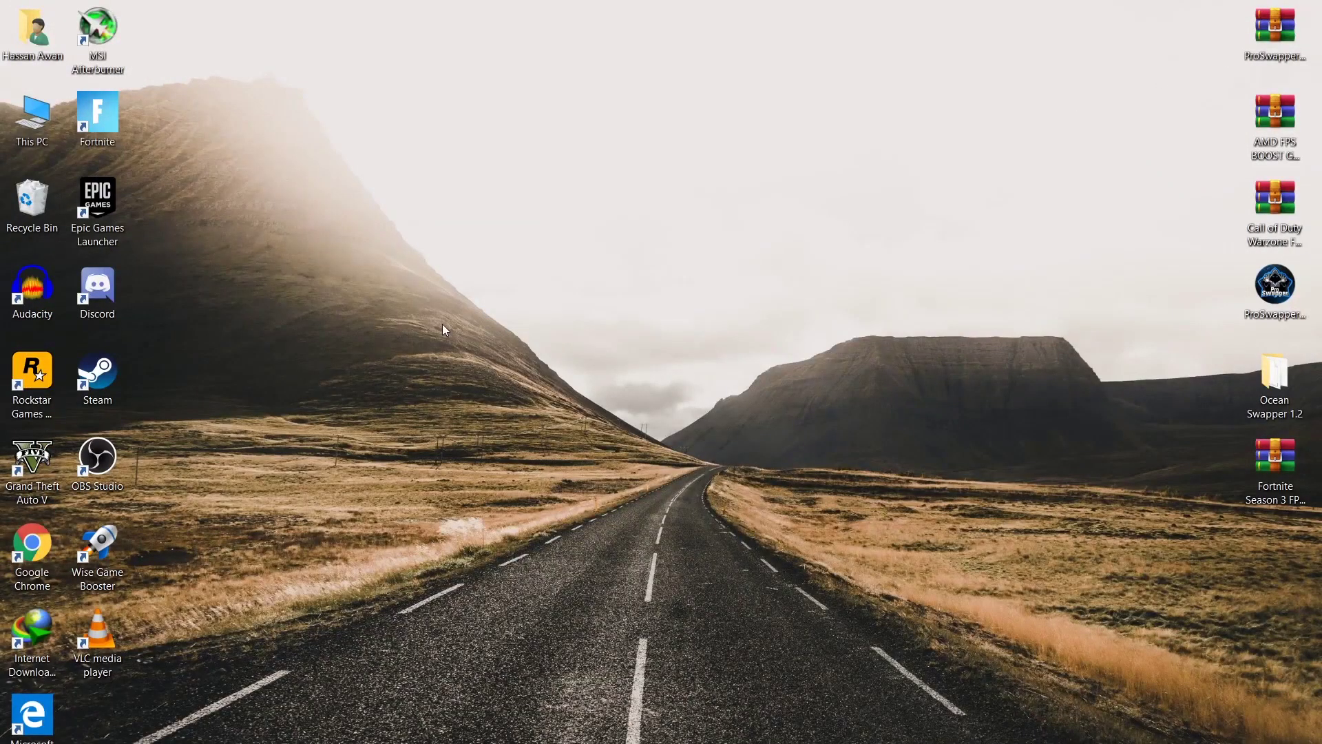
Select the High performance power plan via Power & sleep, then close Power Options and Settings
key(super)
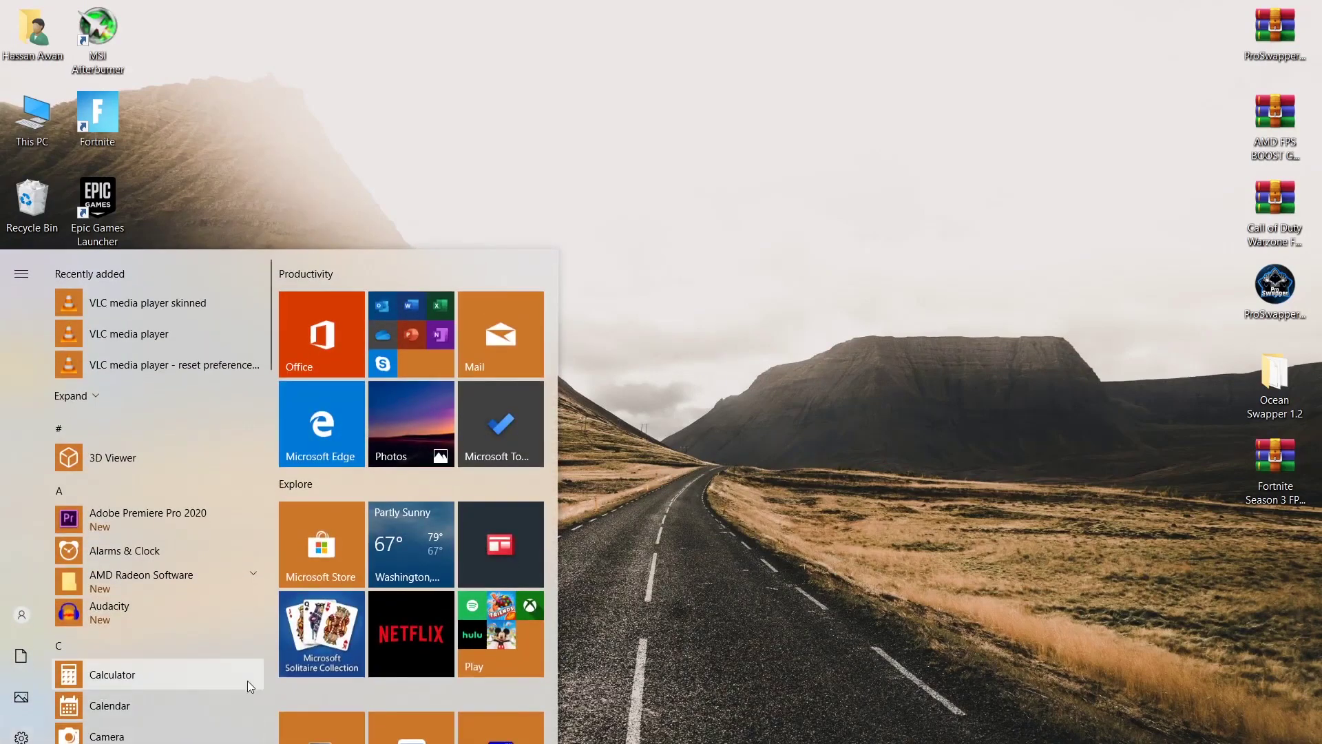
text(po)
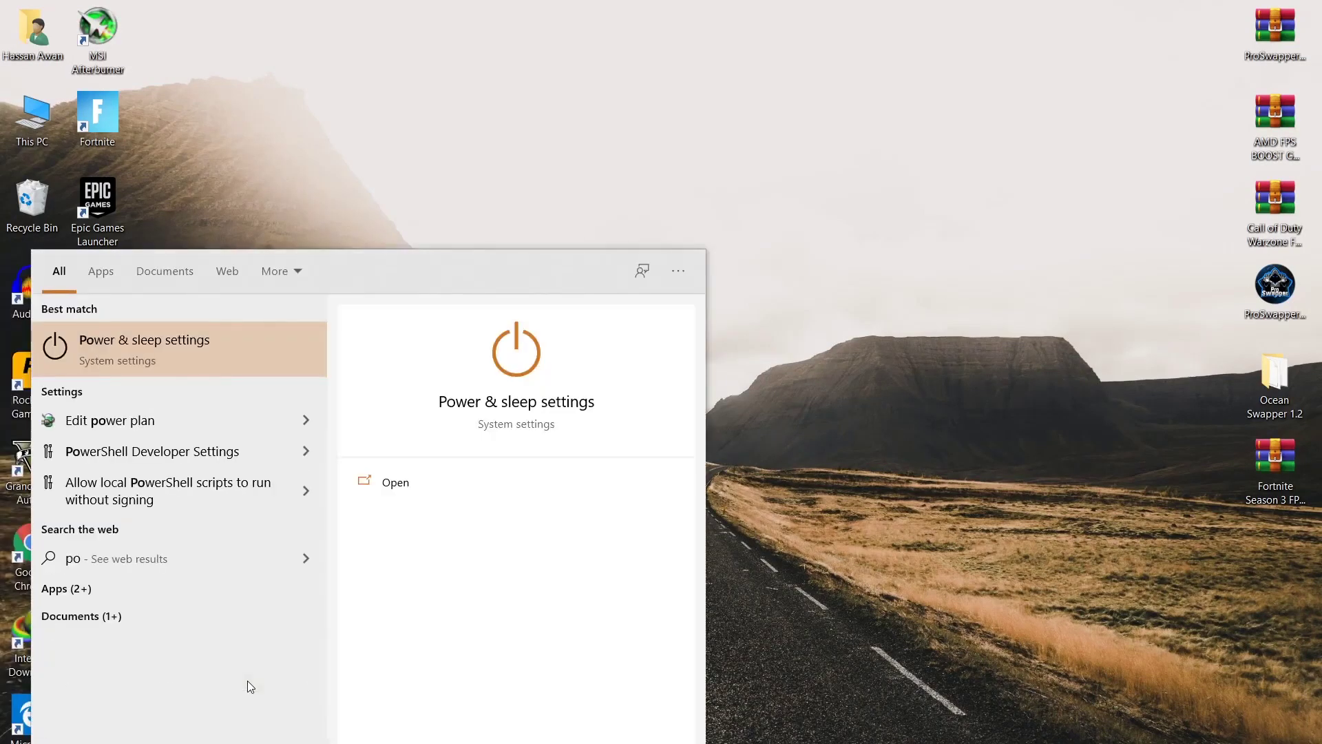
text(wer)
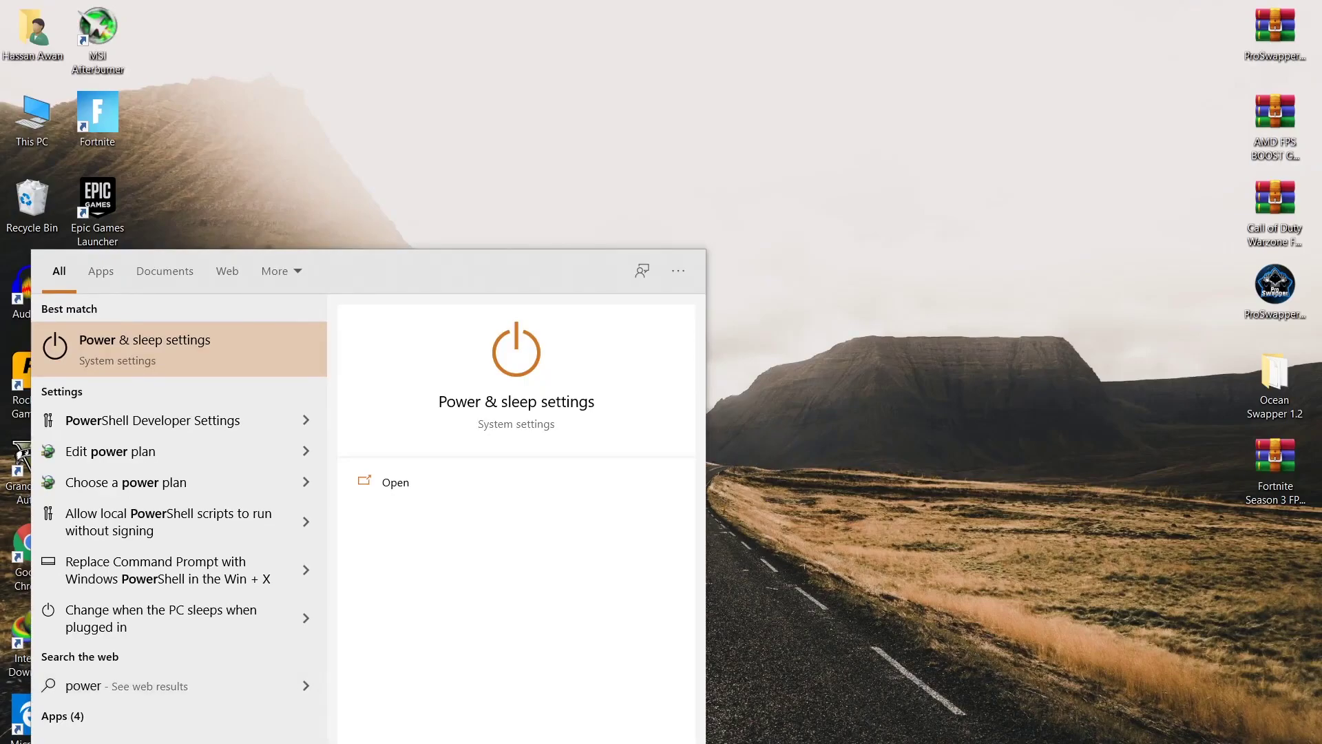
key(Return)
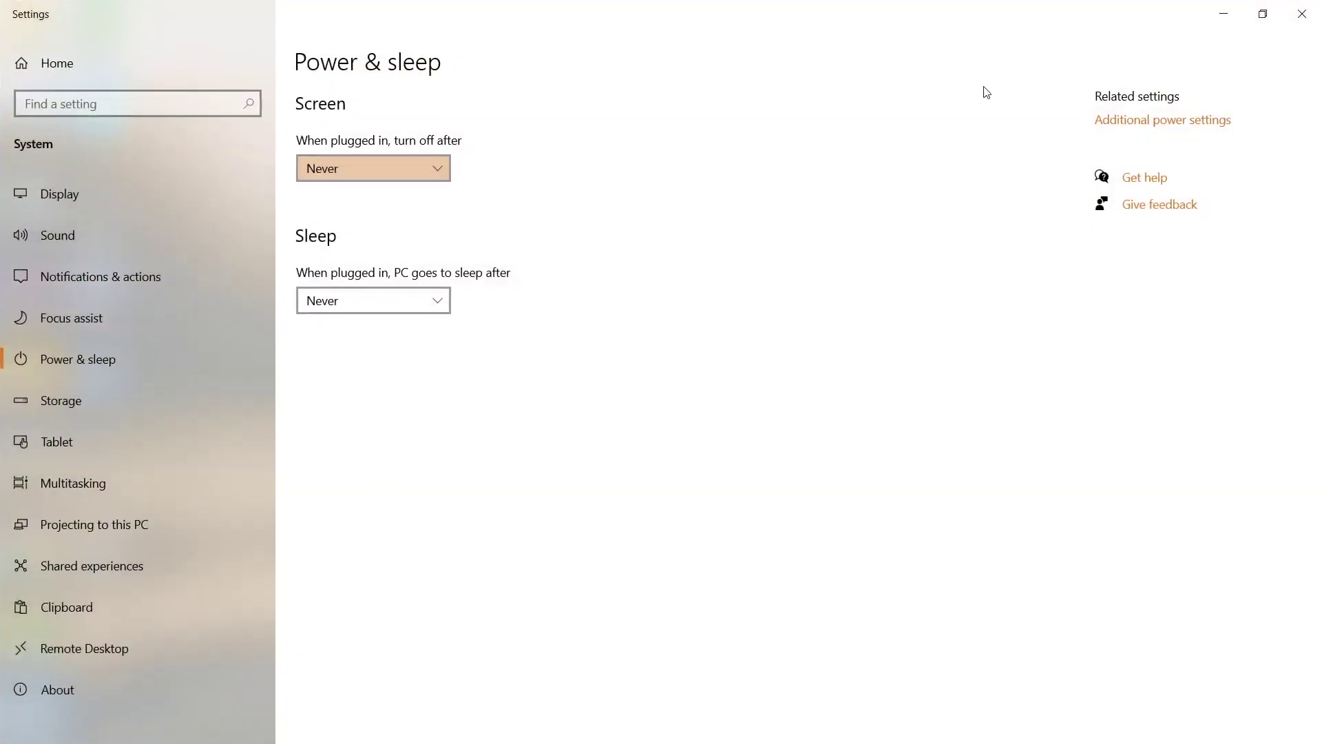
click(1127, 122)
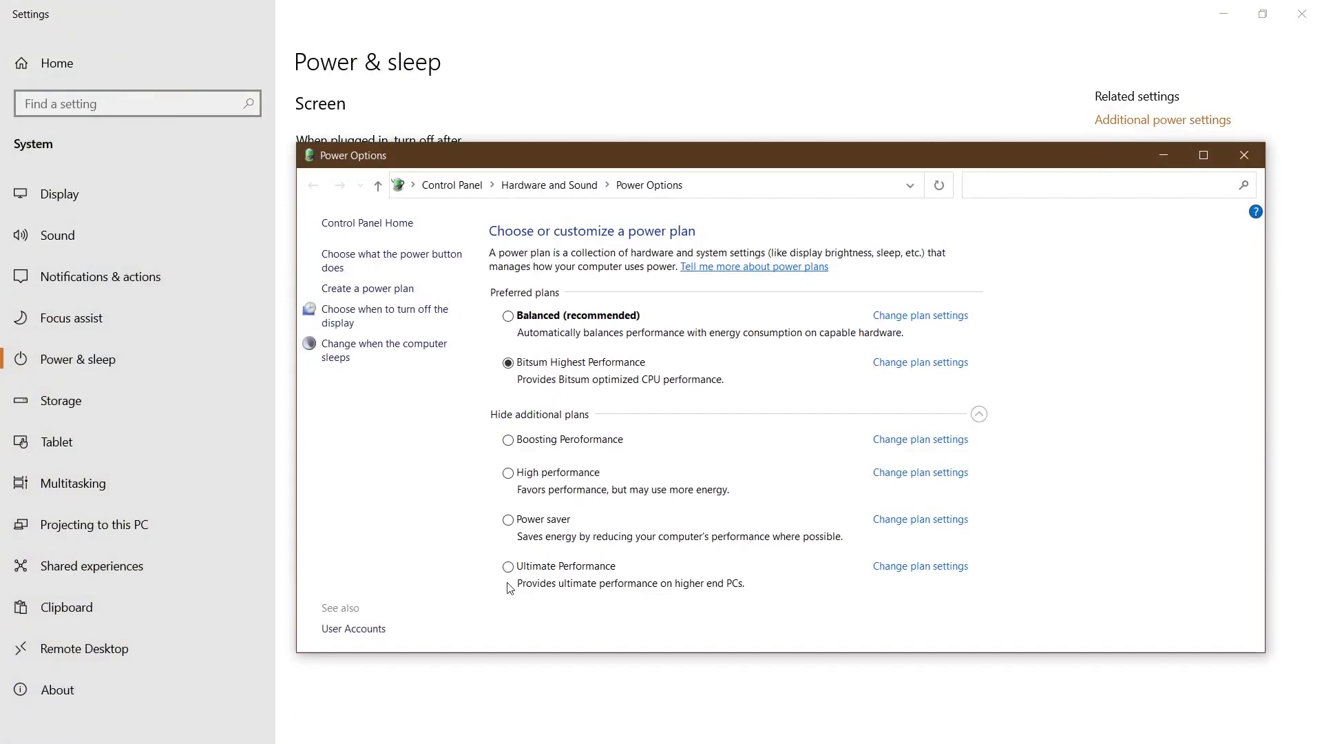
click(508, 473)
click(1244, 155)
click(1304, 11)
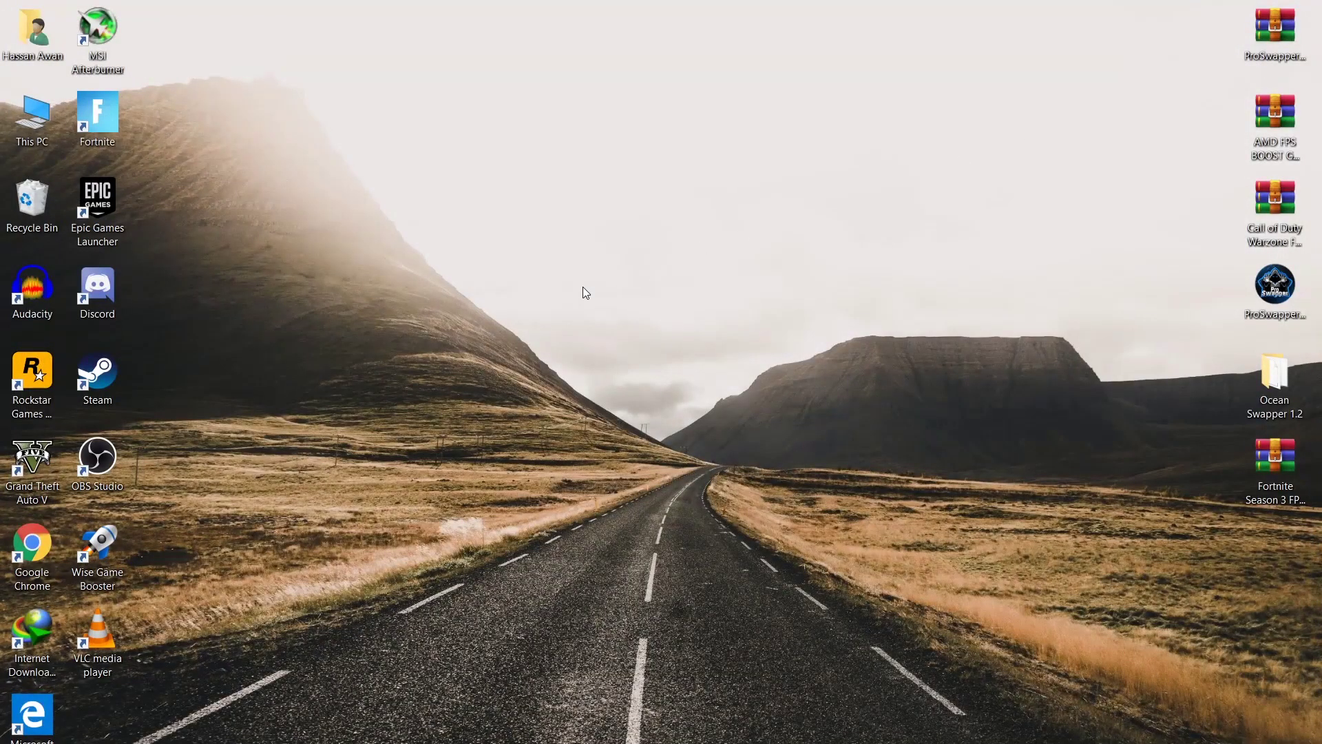